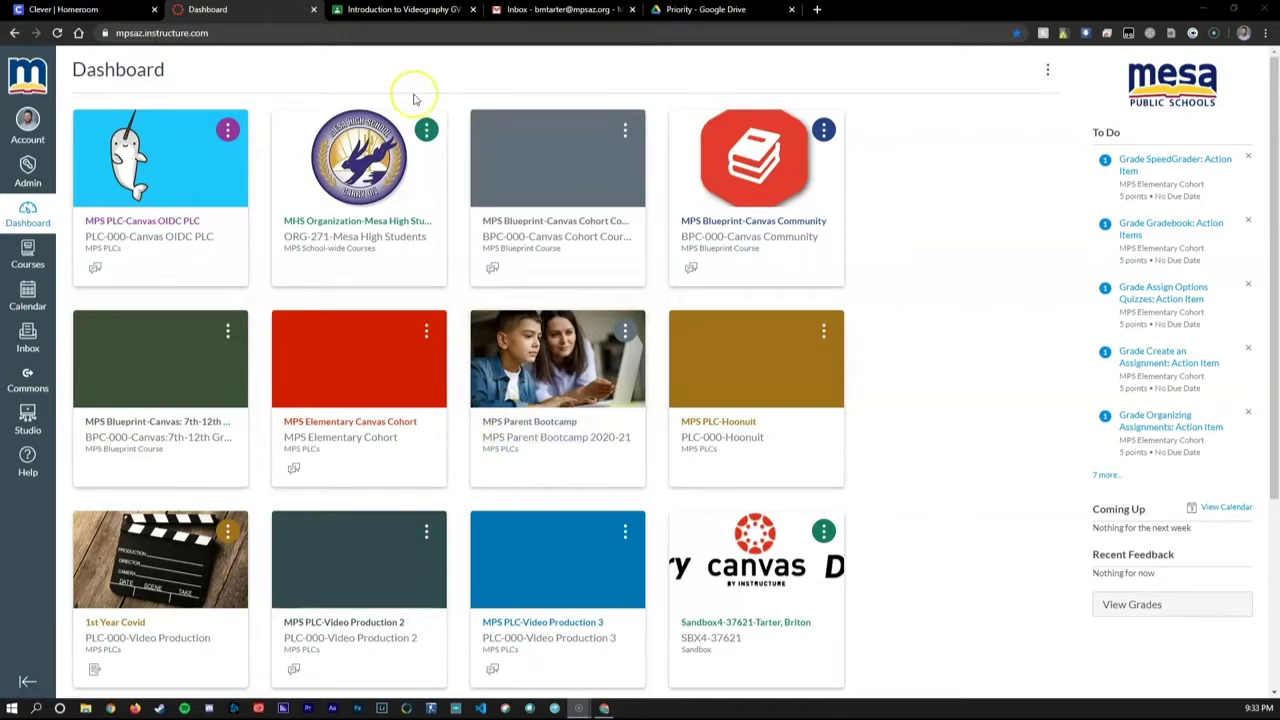
# - View the Introduction to Videography stream in Google Classroom, then return to Canvas
pyautogui.click(420, 10)
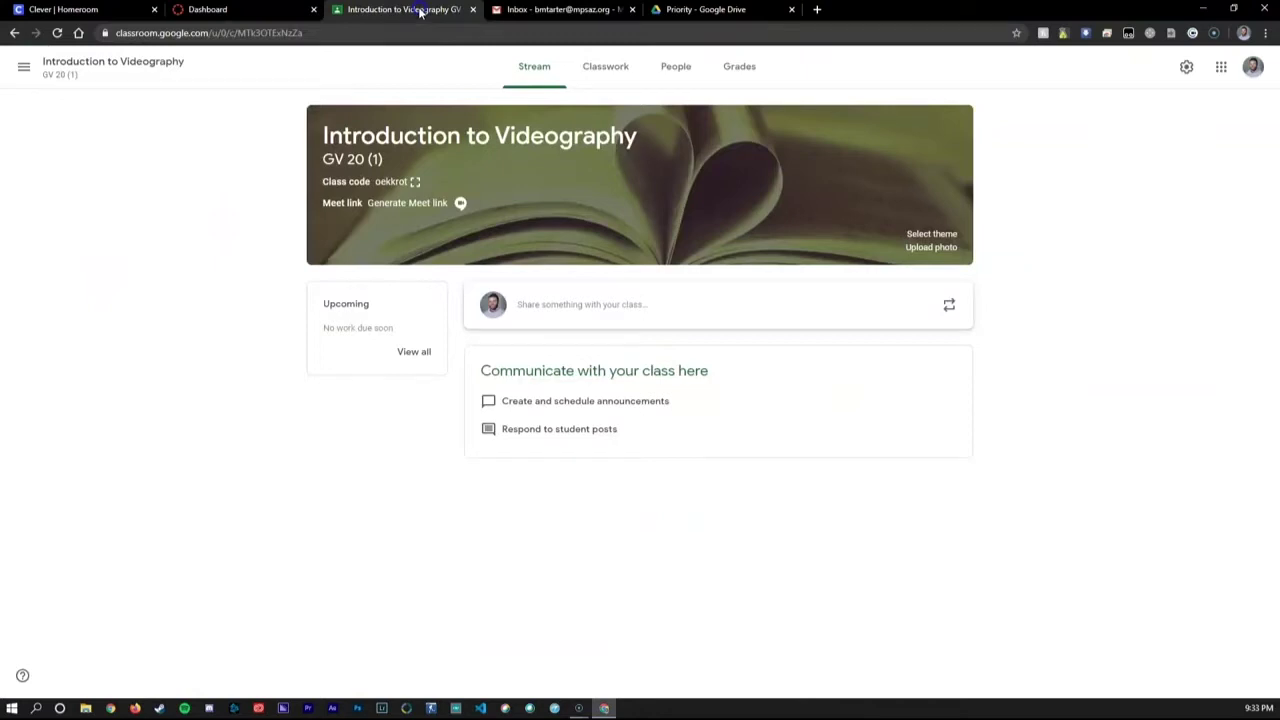
pyautogui.click(258, 12)
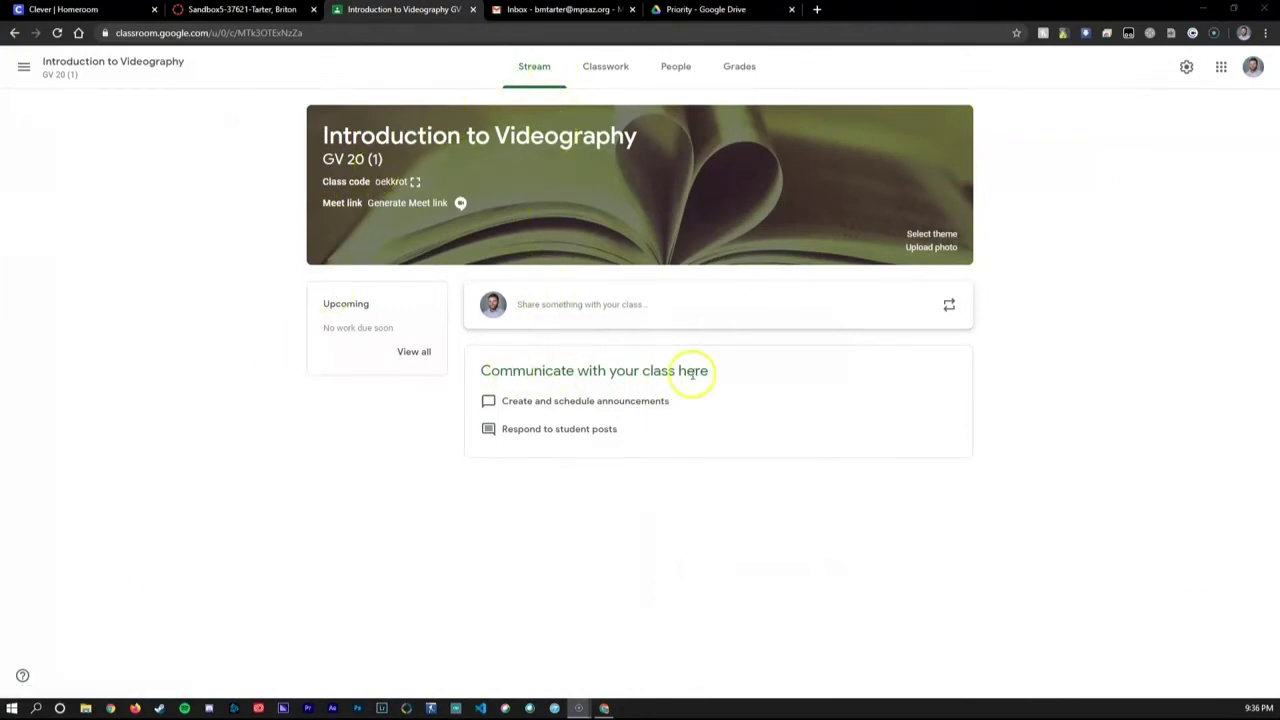
# - Browse the sandbox course's Announcements and Discussions, then show Classroom's Classwork create options
pyautogui.click(276, 11)
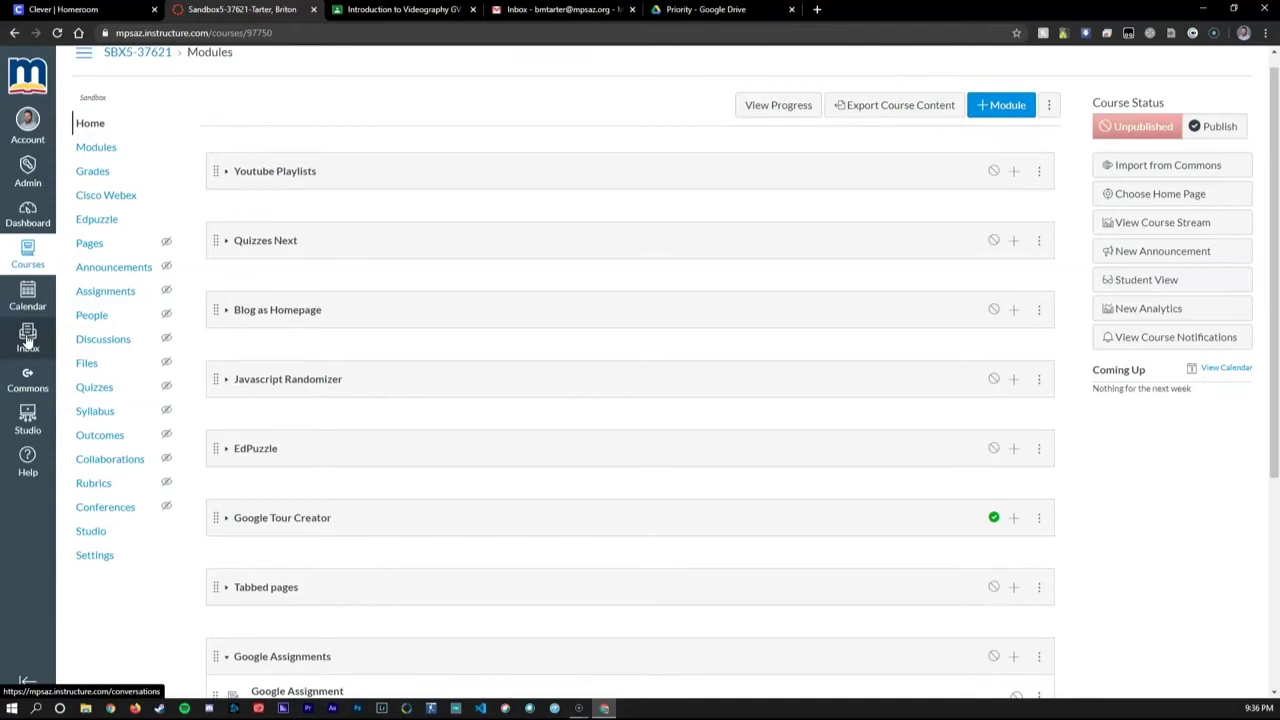
pyautogui.click(120, 277)
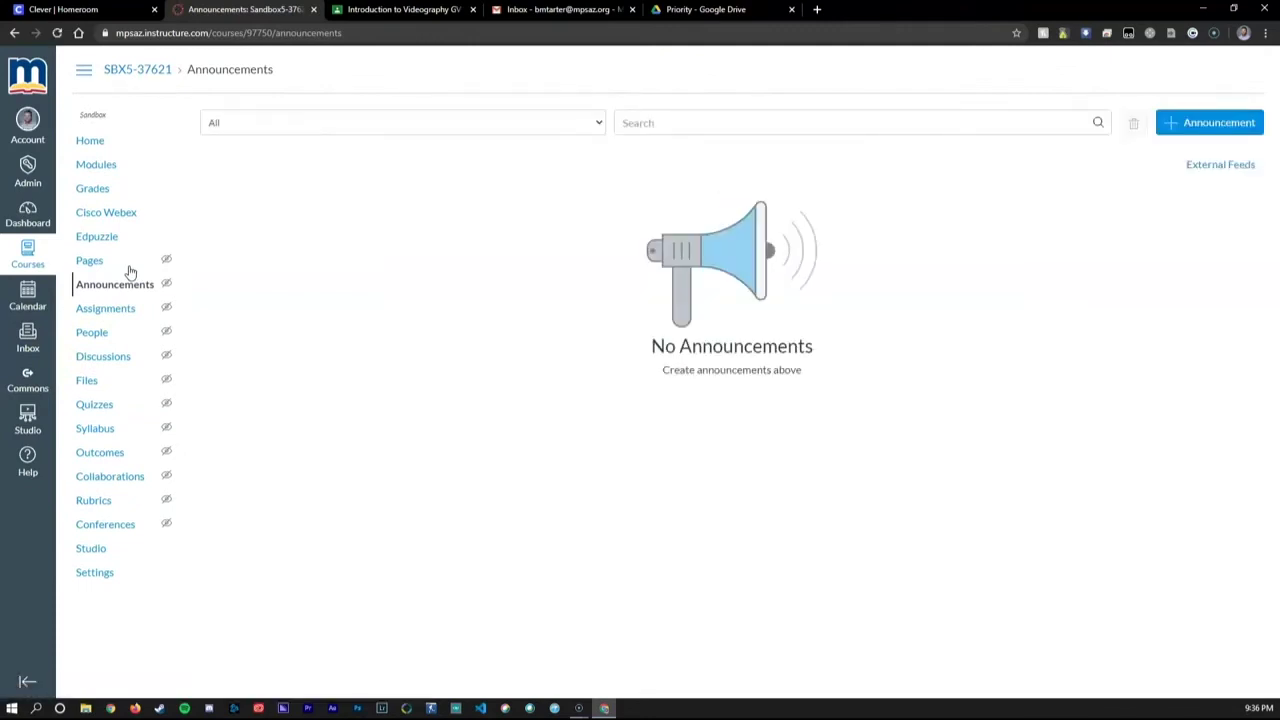
pyautogui.click(107, 358)
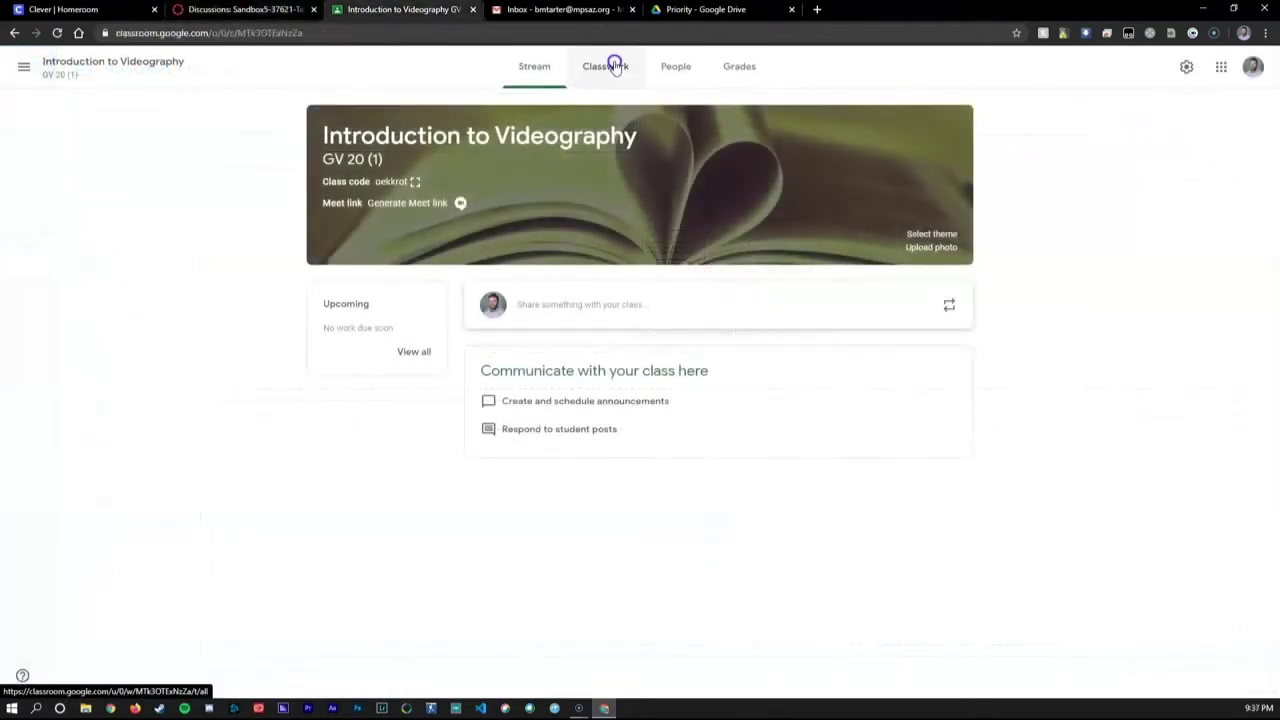
pyautogui.click(612, 65)
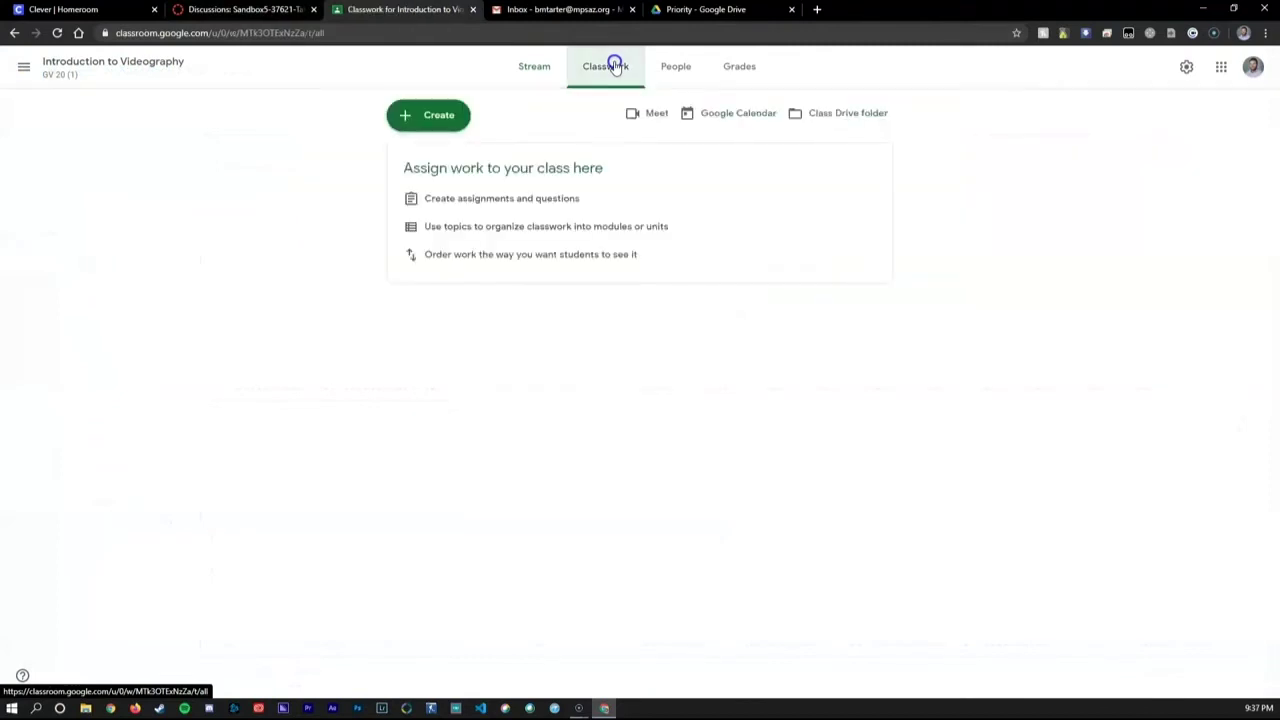
pyautogui.click(433, 120)
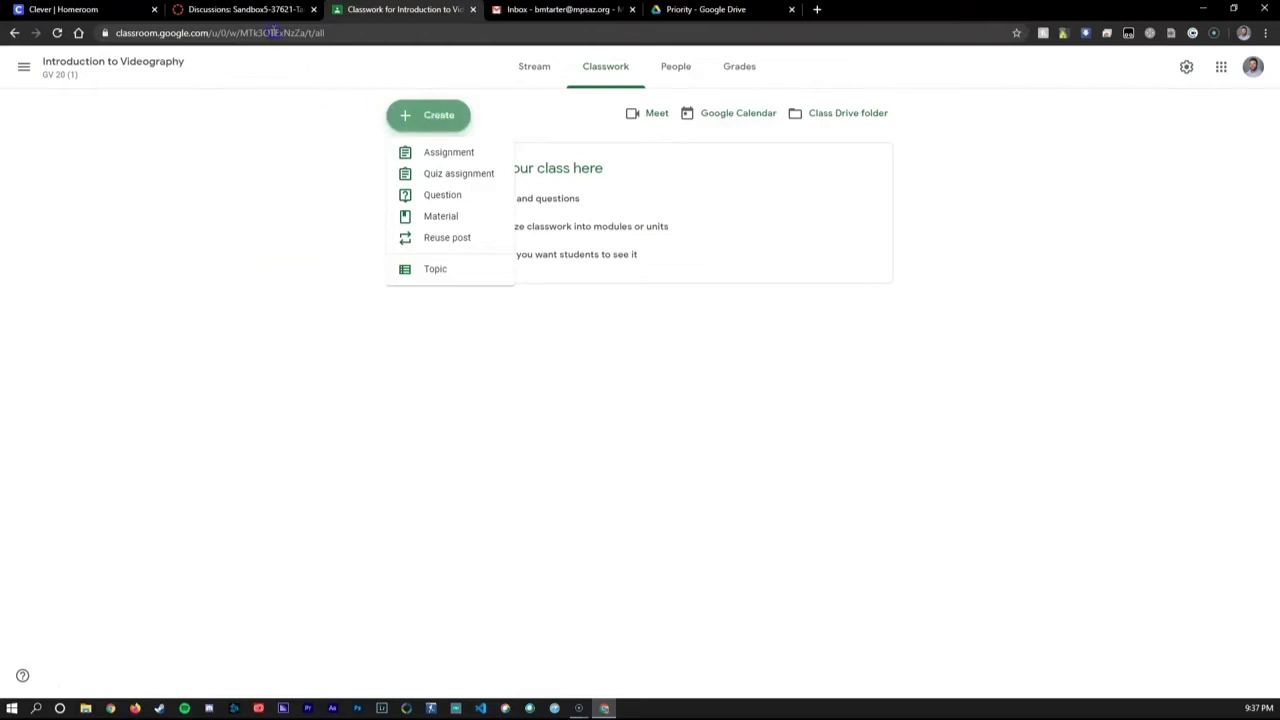
# - Start a new Canvas assignment with External Tool as its submission type
pyautogui.click(265, 12)
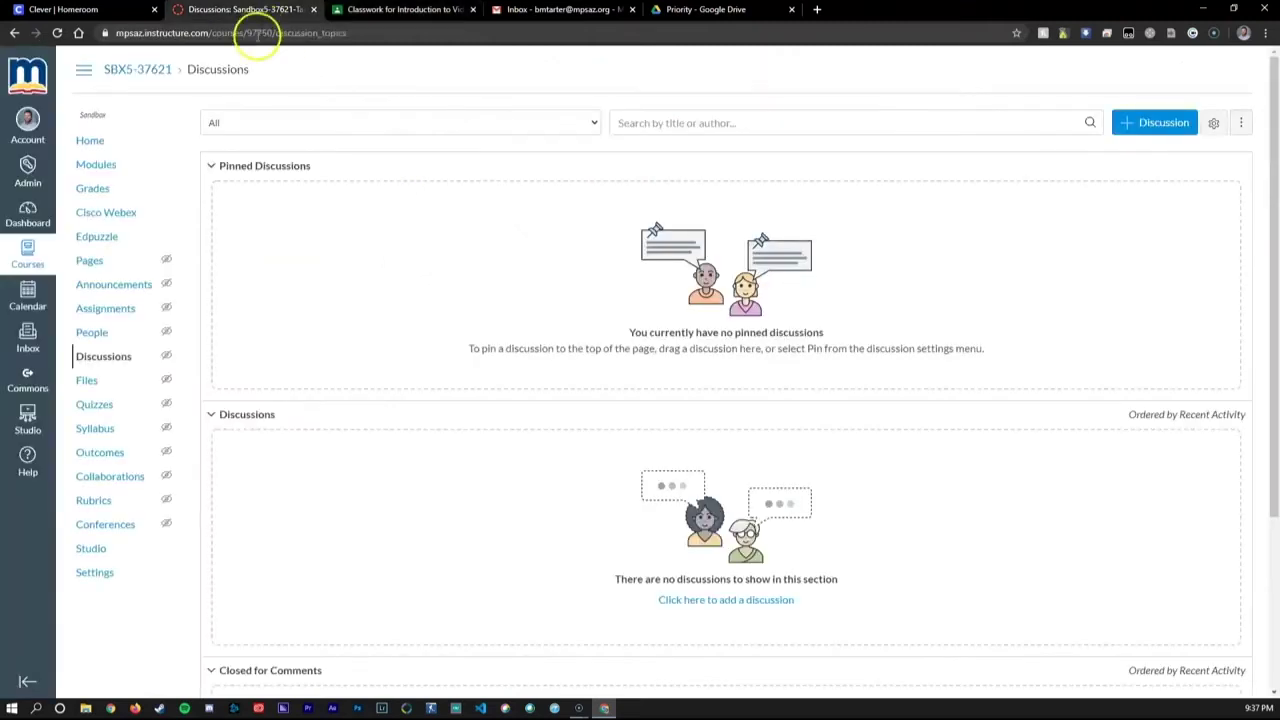
pyautogui.click(107, 312)
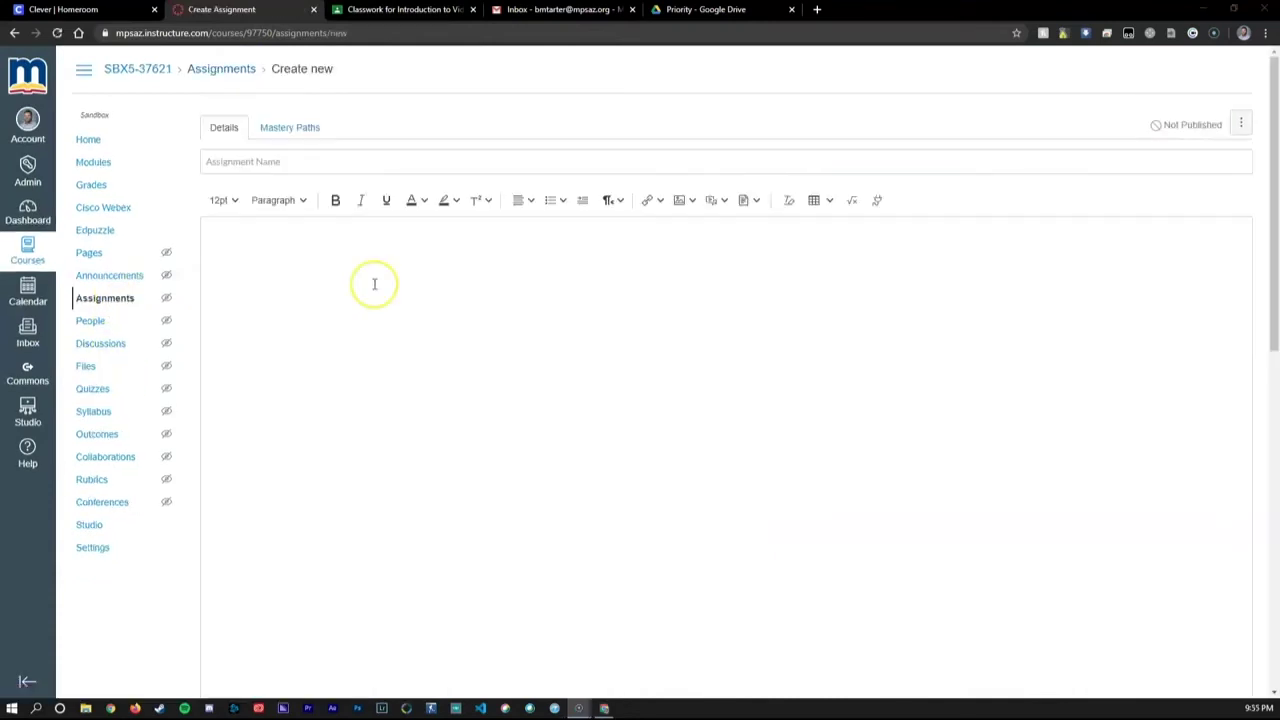
pyautogui.scroll(-6, 374, 284)
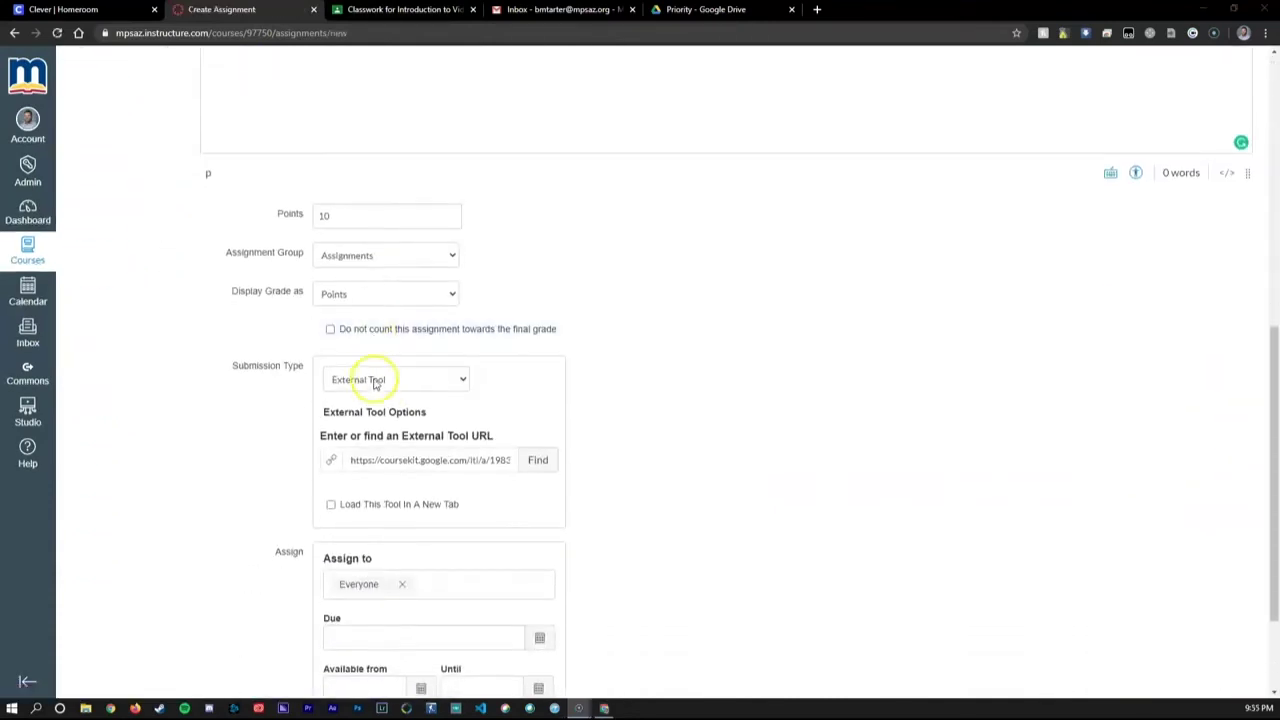
pyautogui.click(423, 375)
pyautogui.click(400, 434)
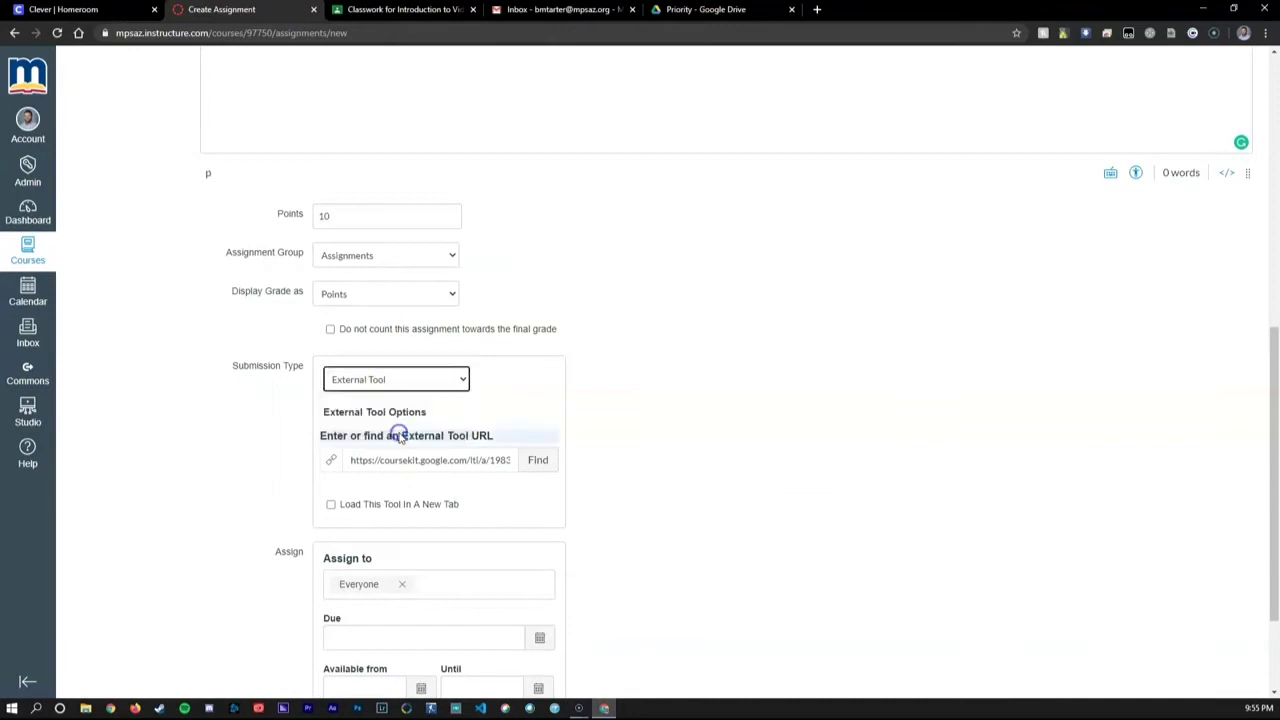
# - Link Google Assignments (coursekit.google.com) as the assignment's external tool
pyautogui.click(536, 460)
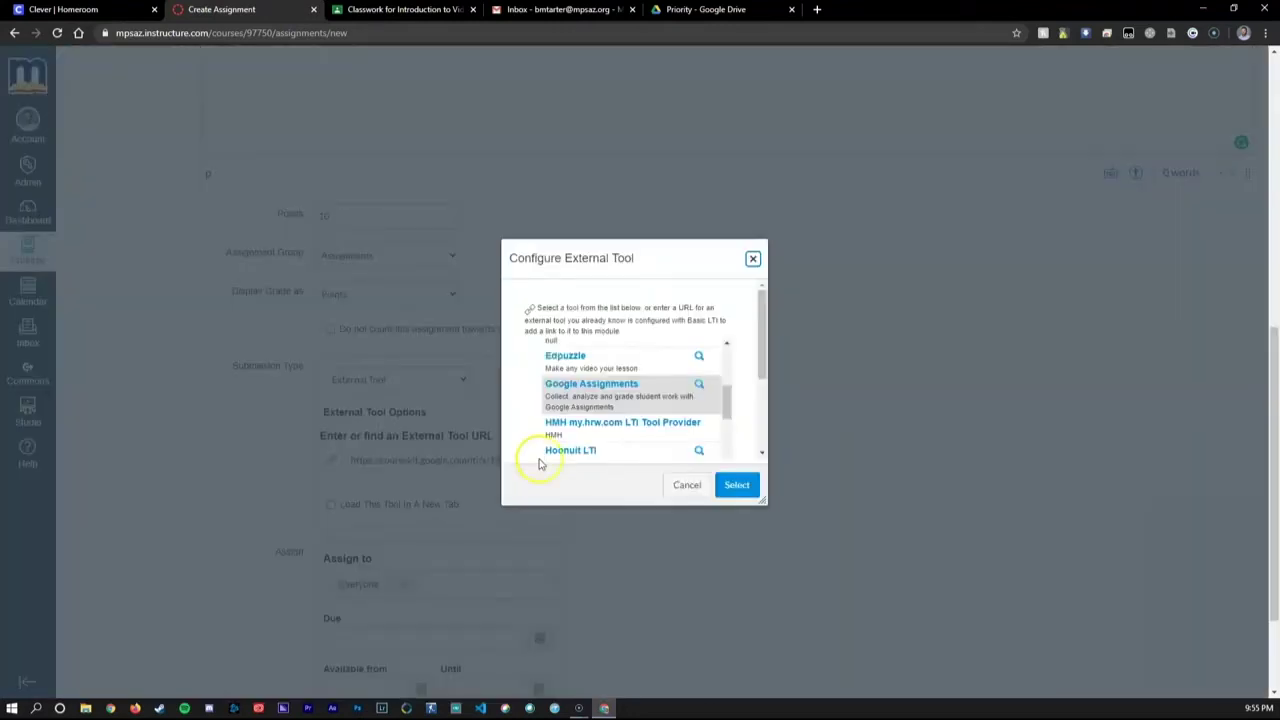
pyautogui.click(597, 390)
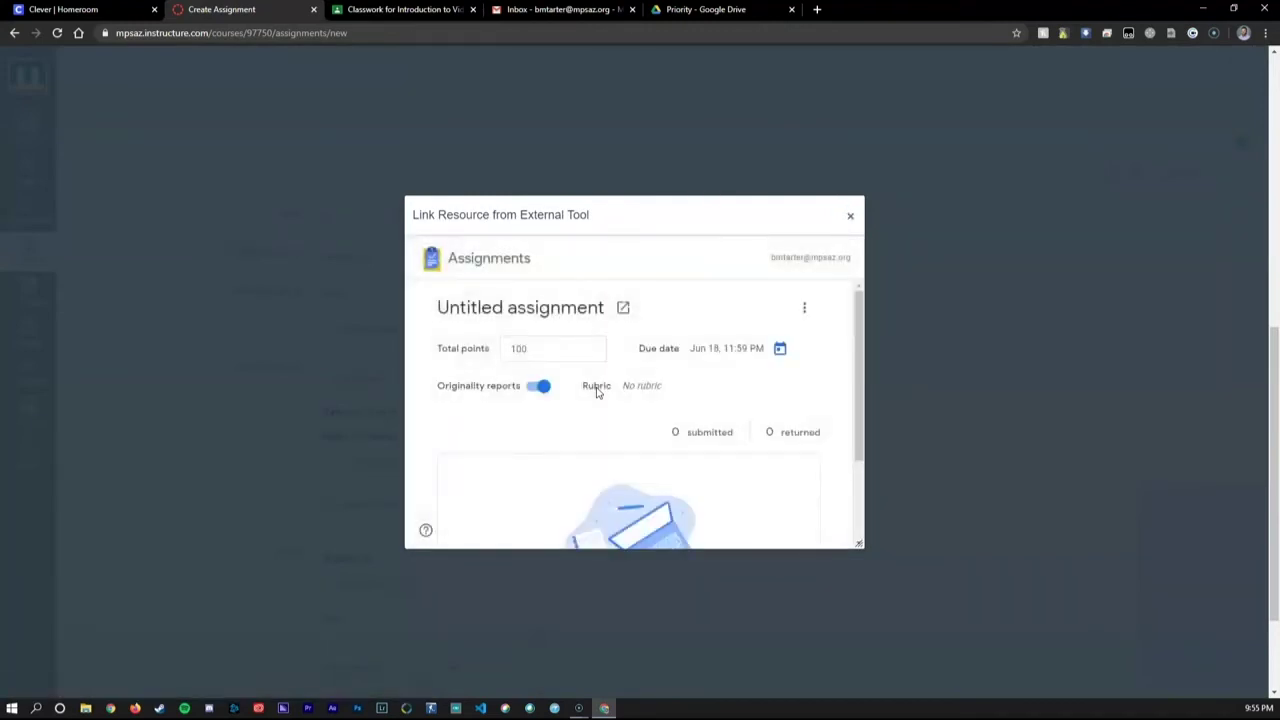
pyautogui.scroll(-1, 786, 352)
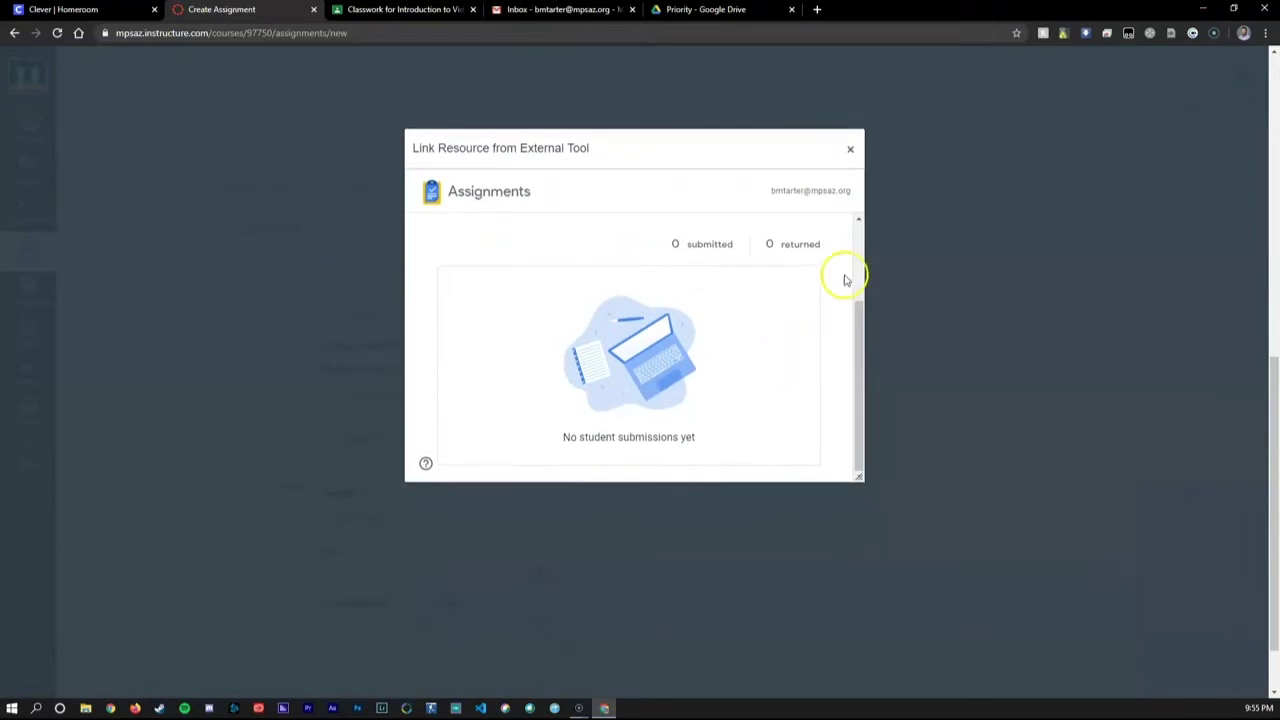
pyautogui.click(851, 155)
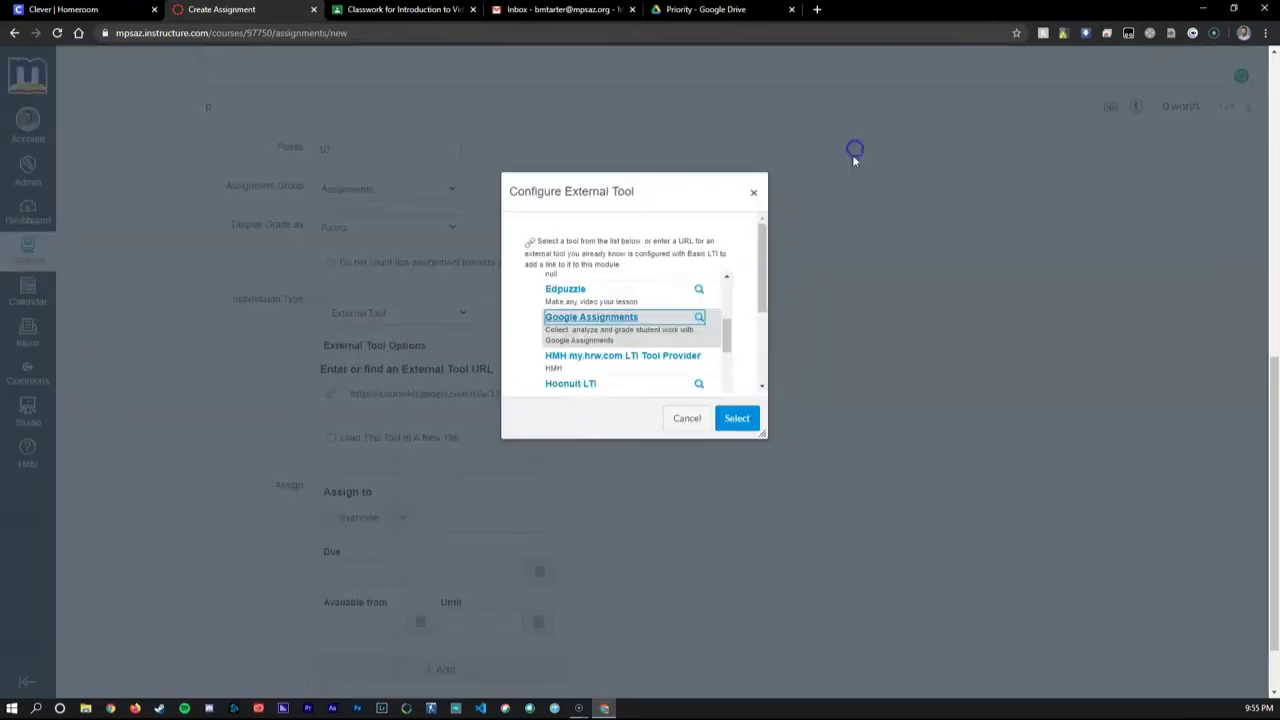
pyautogui.click(737, 415)
pyautogui.scroll(-1, 730, 422)
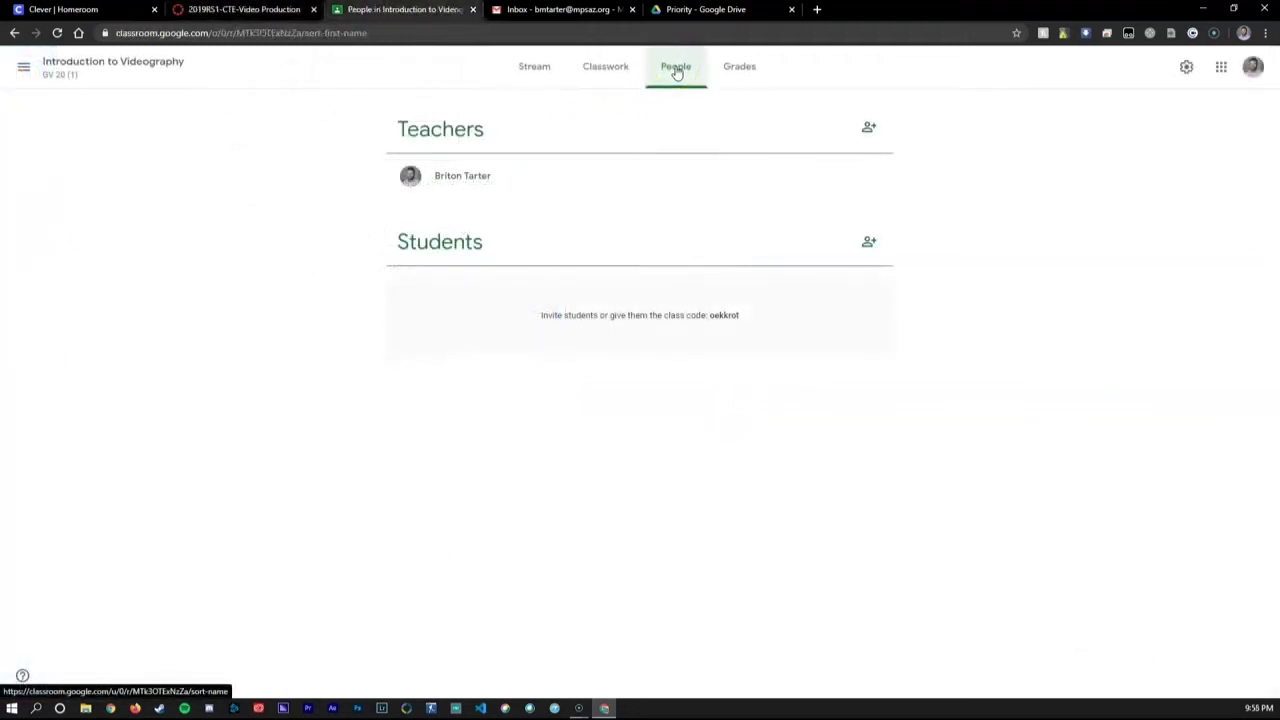
# - Open the Video Production course and scroll through its People roster
pyautogui.click(232, 12)
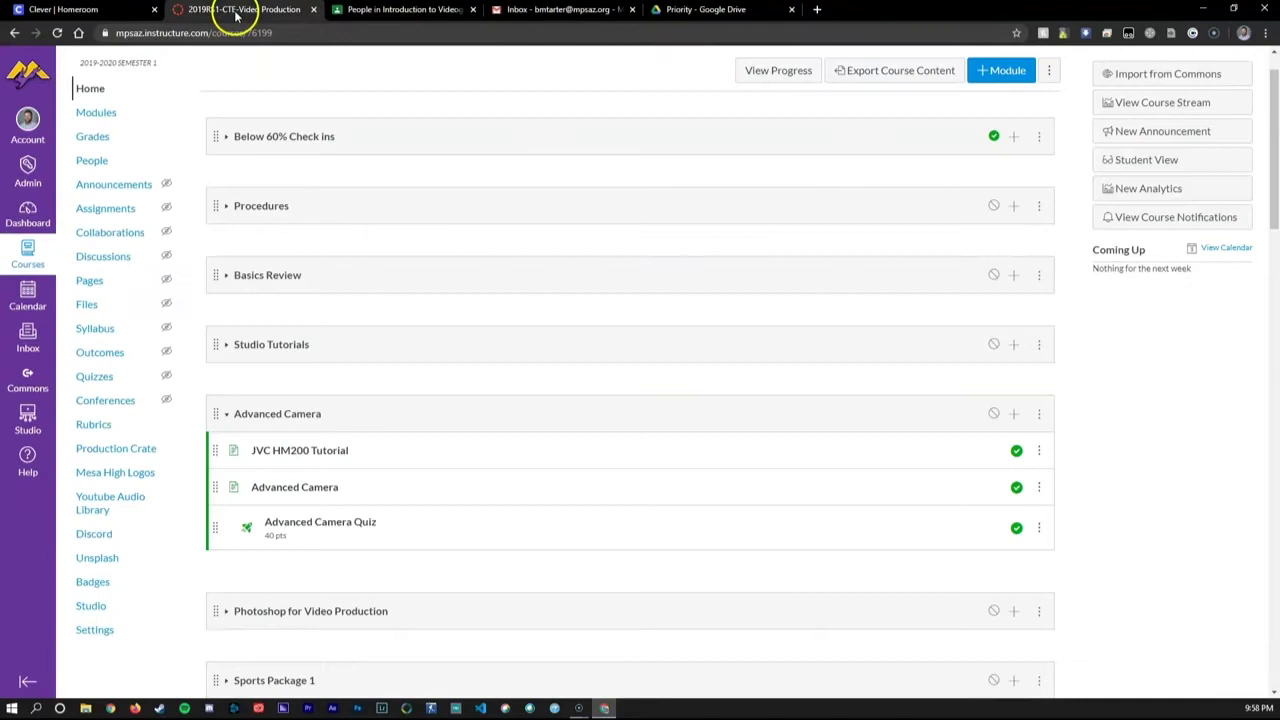
pyautogui.click(91, 162)
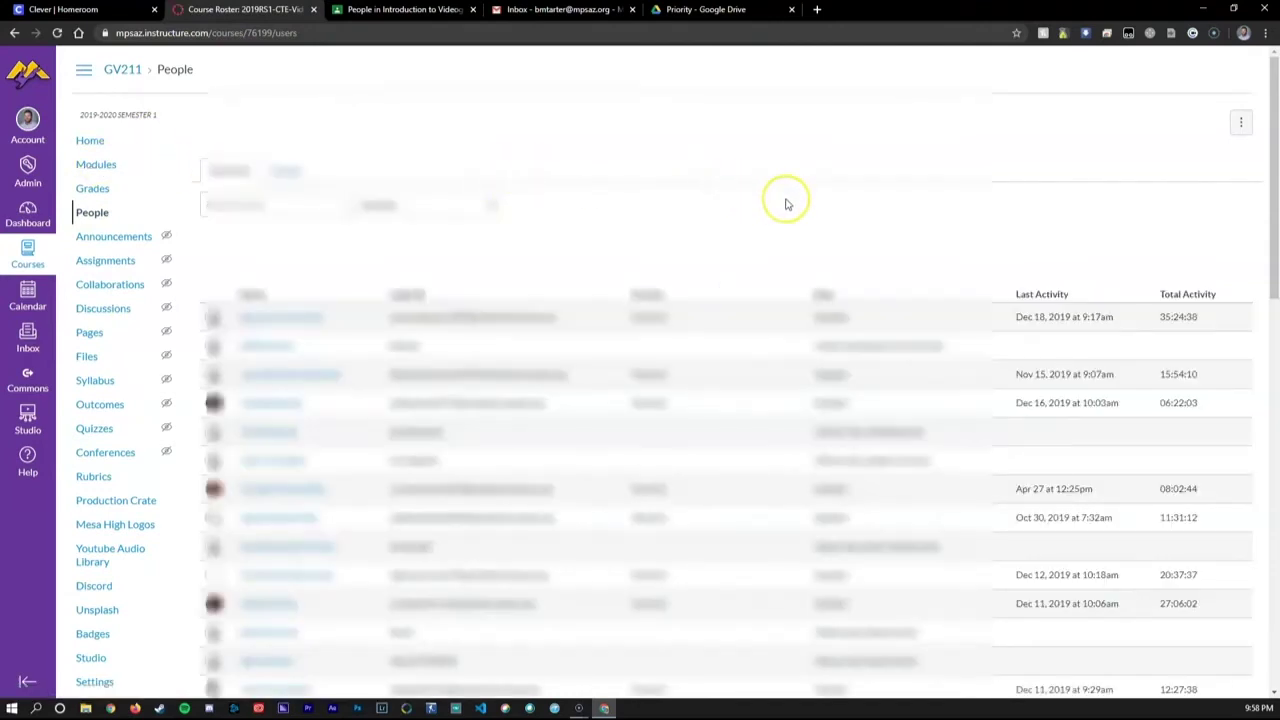
pyautogui.scroll(-3, 786, 204)
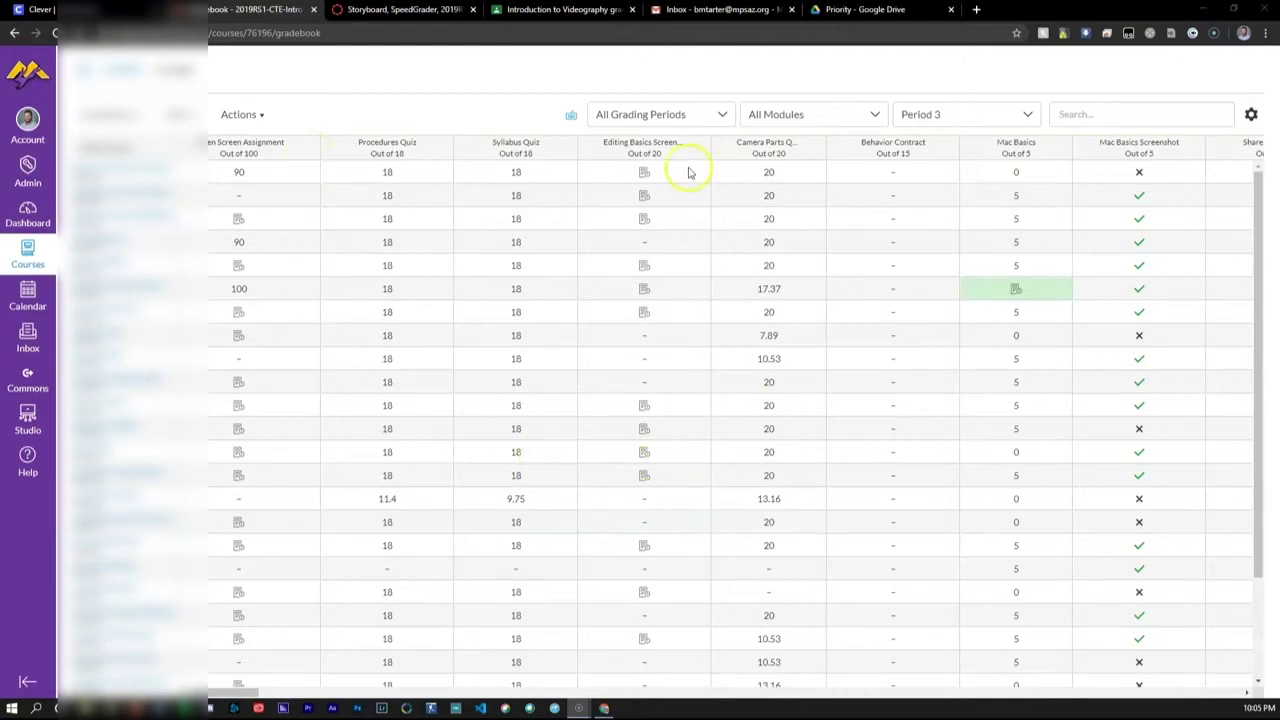
# - Check the gradebook's grading-period and module filters, then mark up the Storyboard submission freehand
pyautogui.click(690, 118)
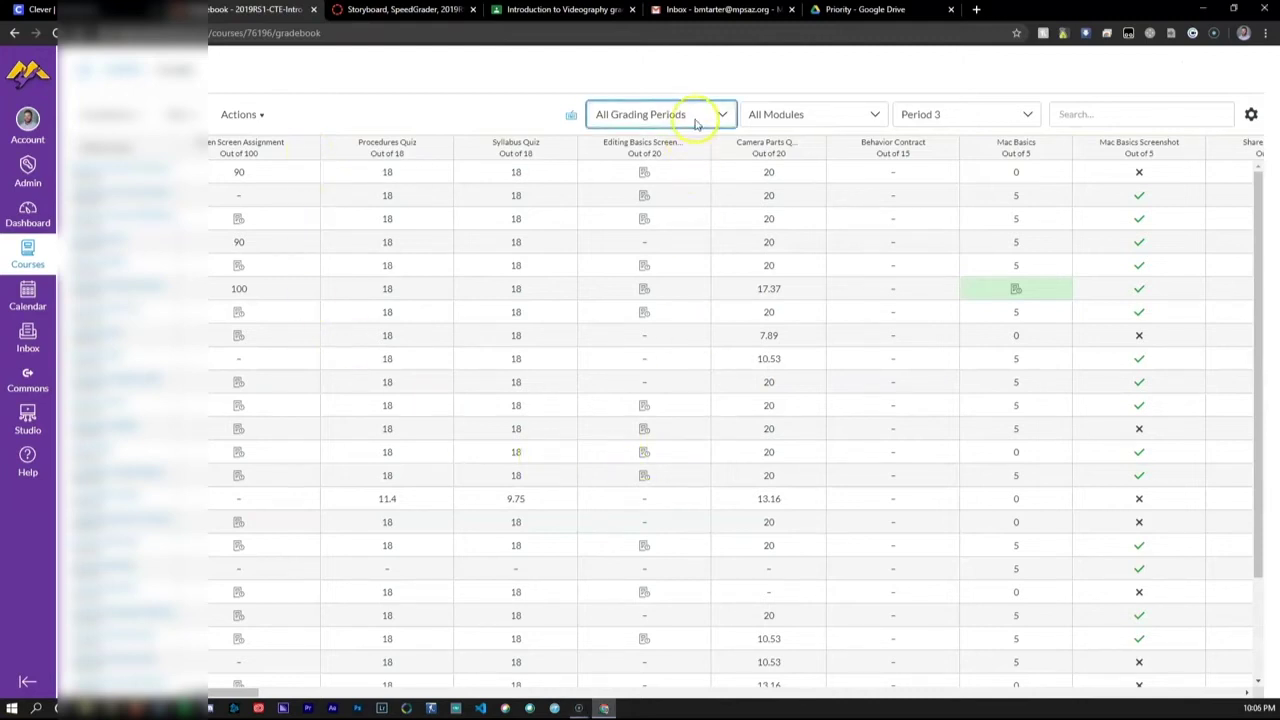
pyautogui.click(800, 118)
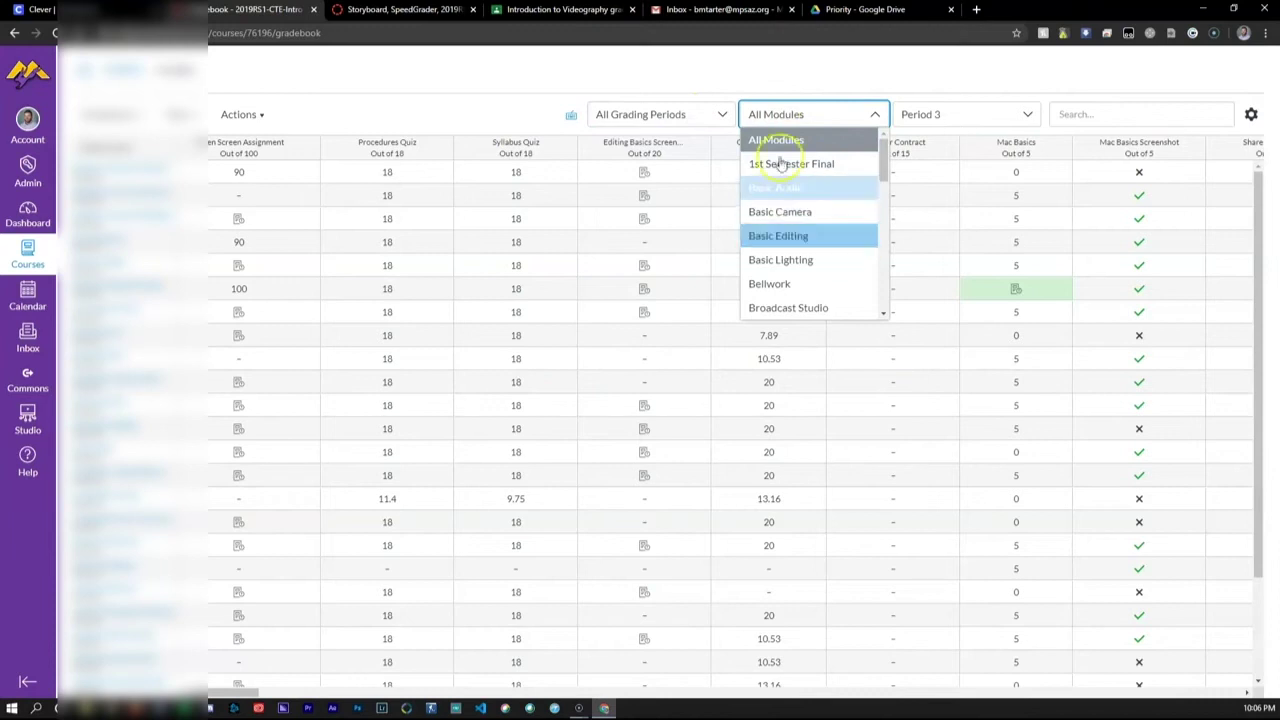
pyautogui.click(424, 12)
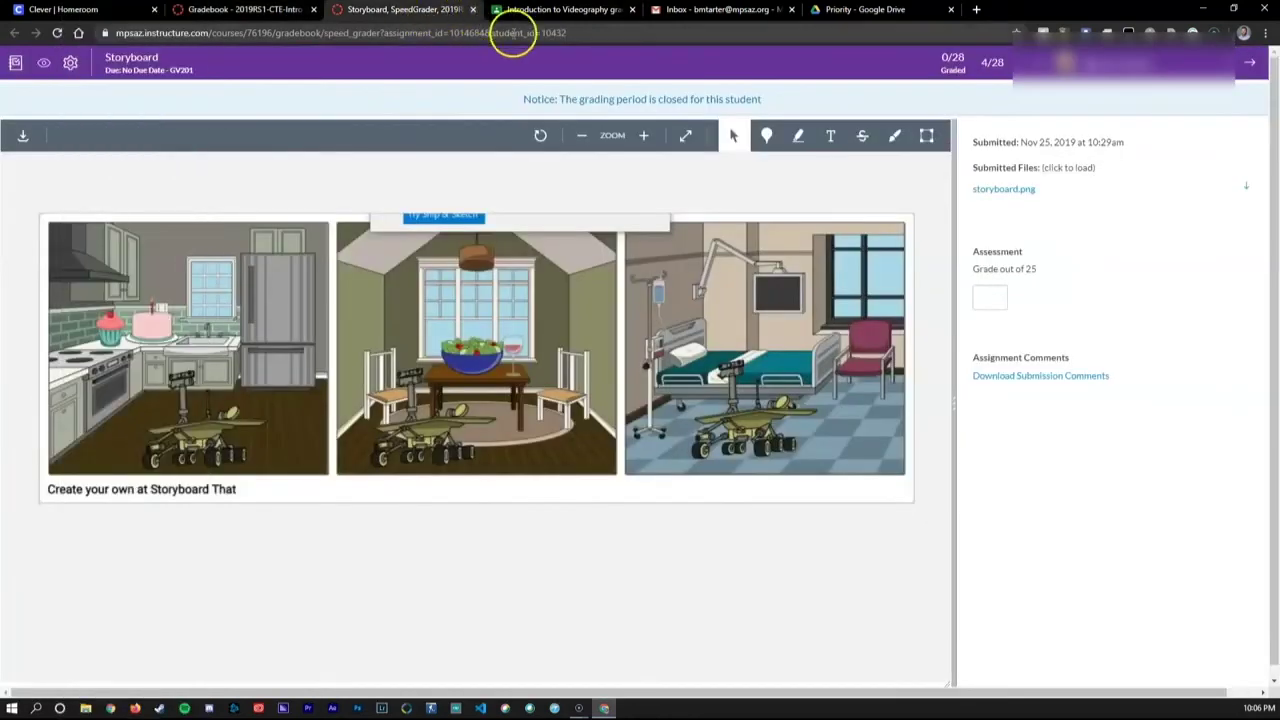
pyautogui.click(808, 140)
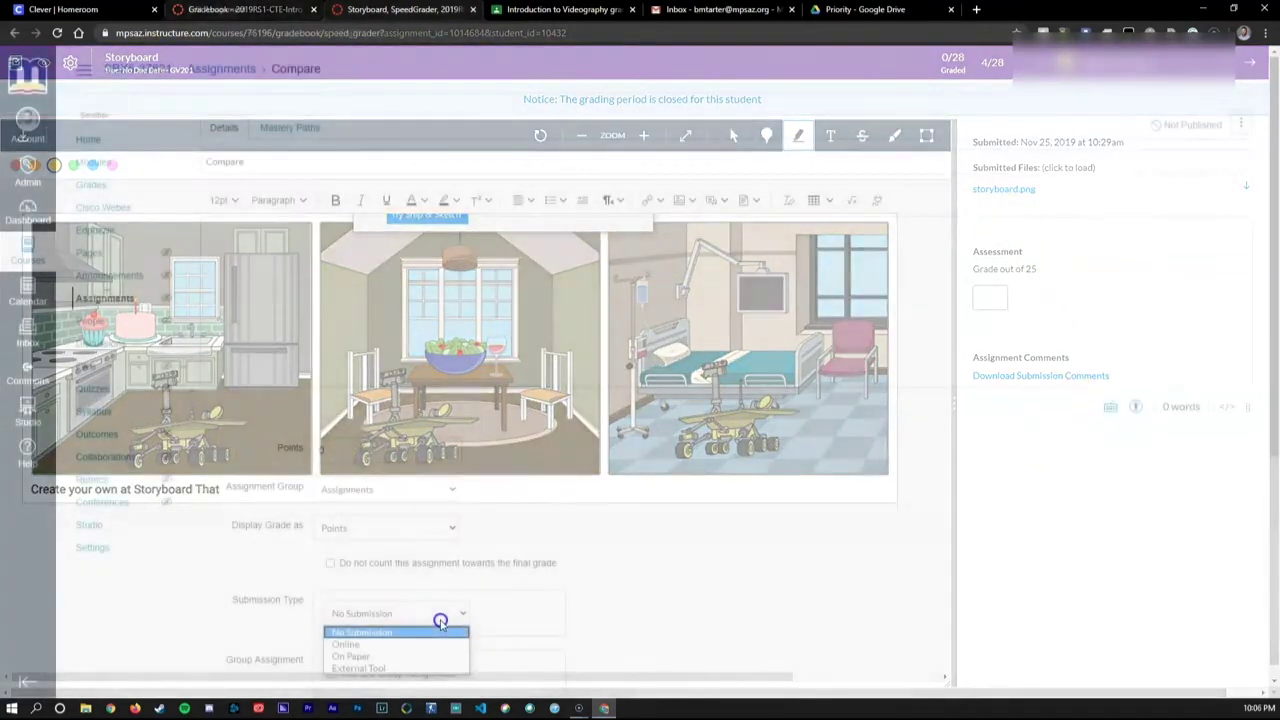
# - Set the Compare assignment's submission type to External Tool and open the tool finder
pyautogui.click(382, 666)
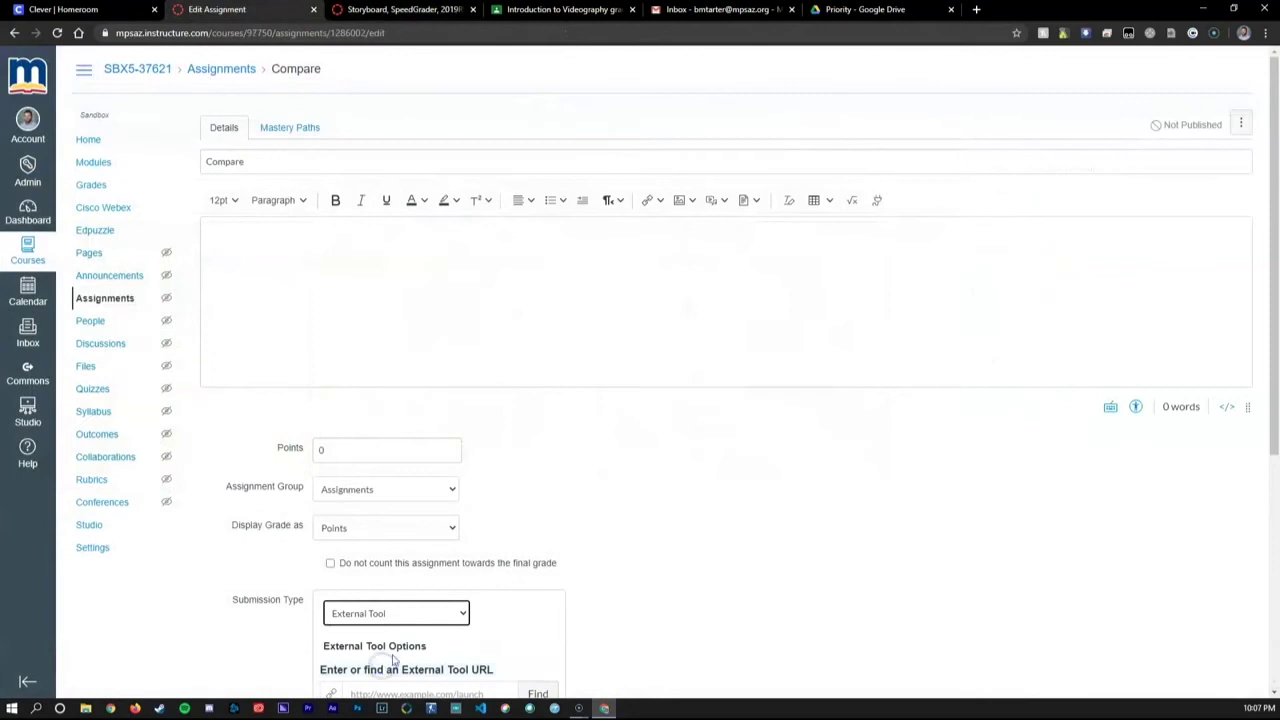
pyautogui.scroll(-3, 534, 554)
pyautogui.click(543, 491)
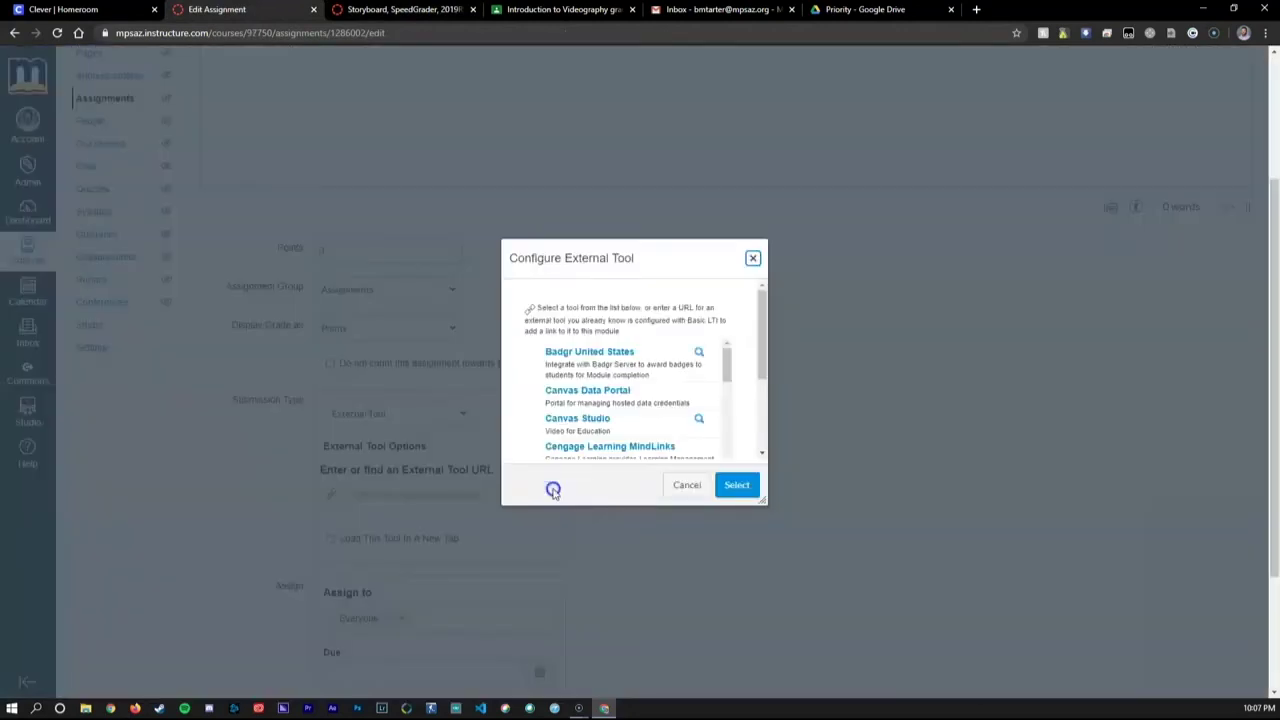
pyautogui.moveTo(732, 364); pyautogui.dragTo(732, 374)
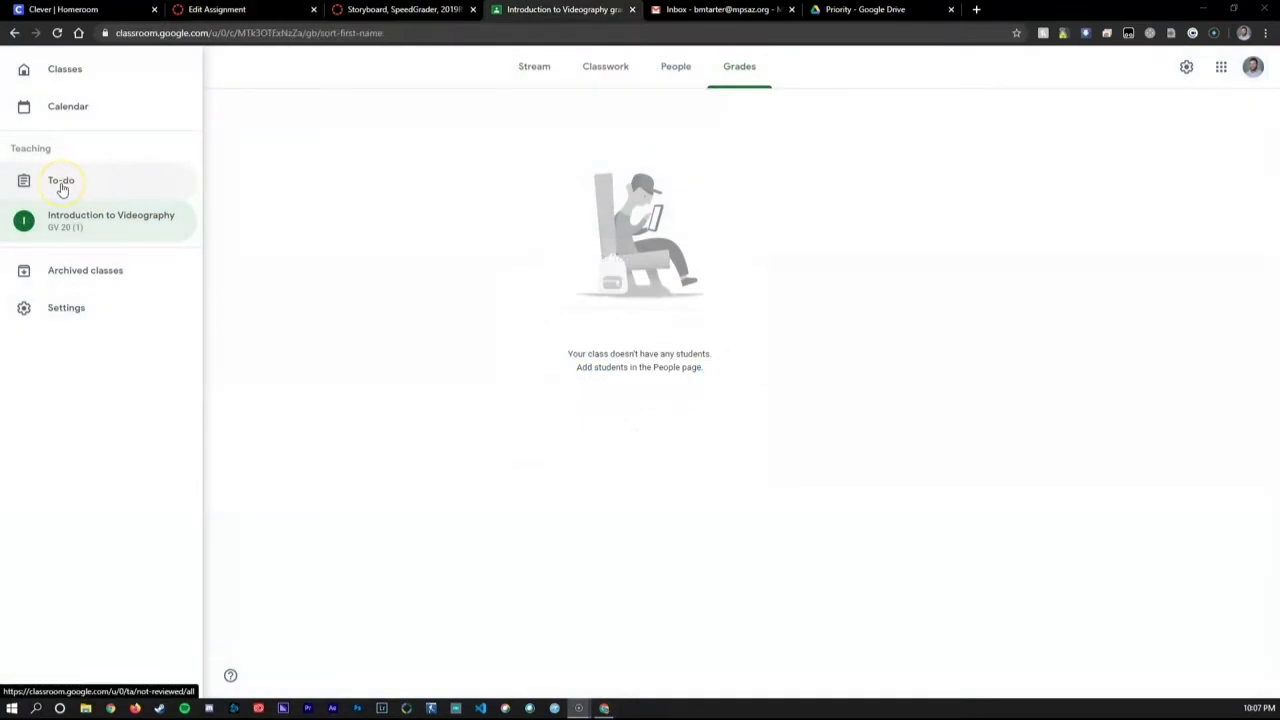
# - Open the Introduction to Videography class calendar in Google Classroom
pyautogui.click(84, 112)
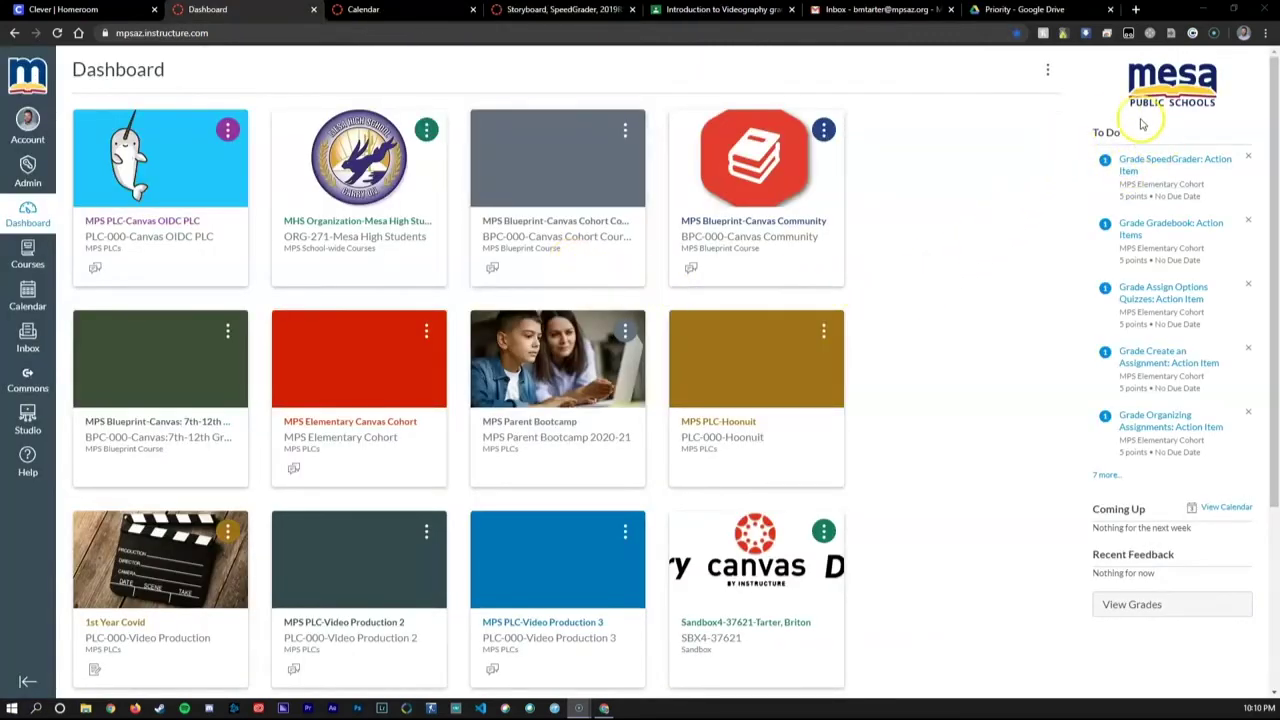
# - Switch to the Canvas calendar showing June 2020
pyautogui.click(436, 14)
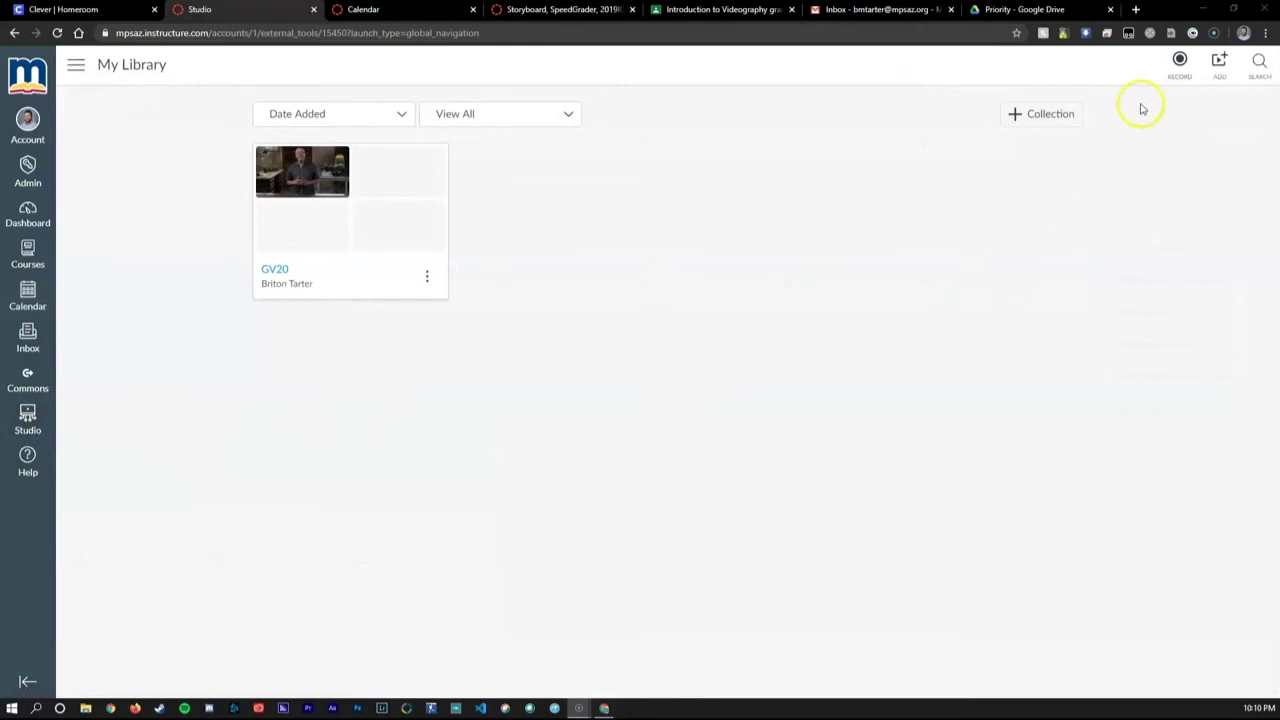
# - Look over the record-media options and the add-media dialog, then close it
pyautogui.click(1178, 74)
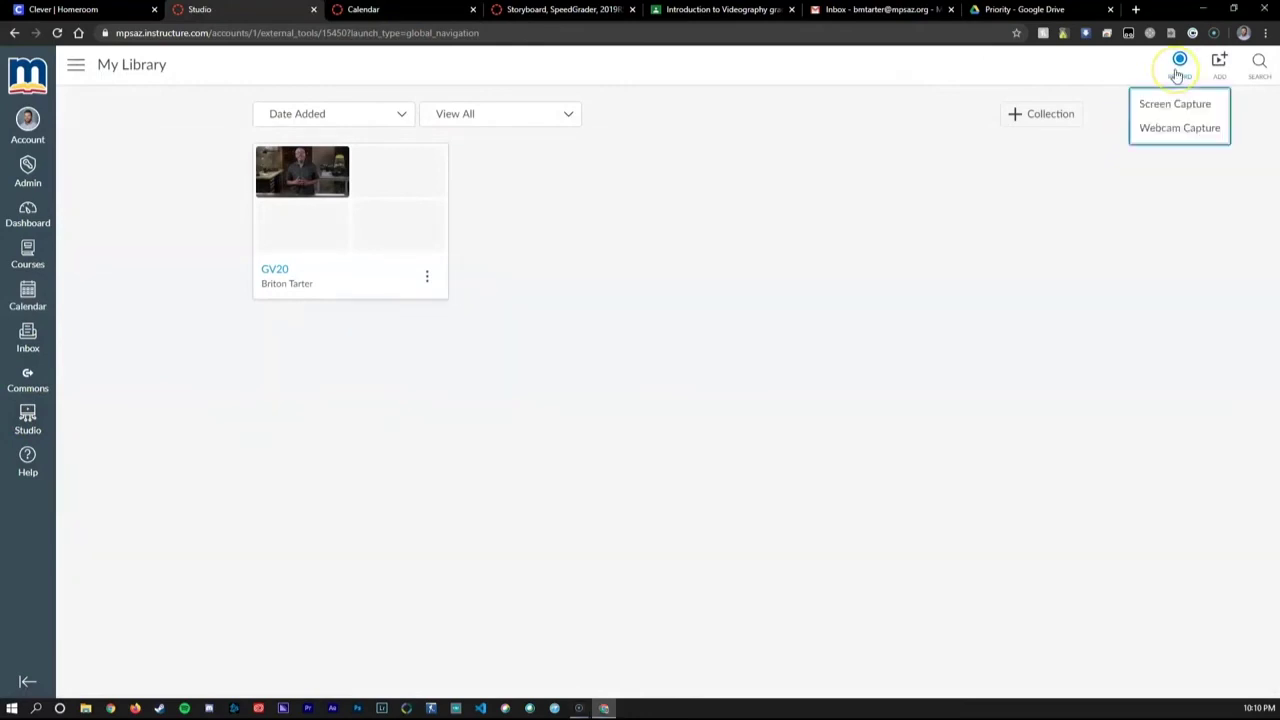
pyautogui.click(1231, 70)
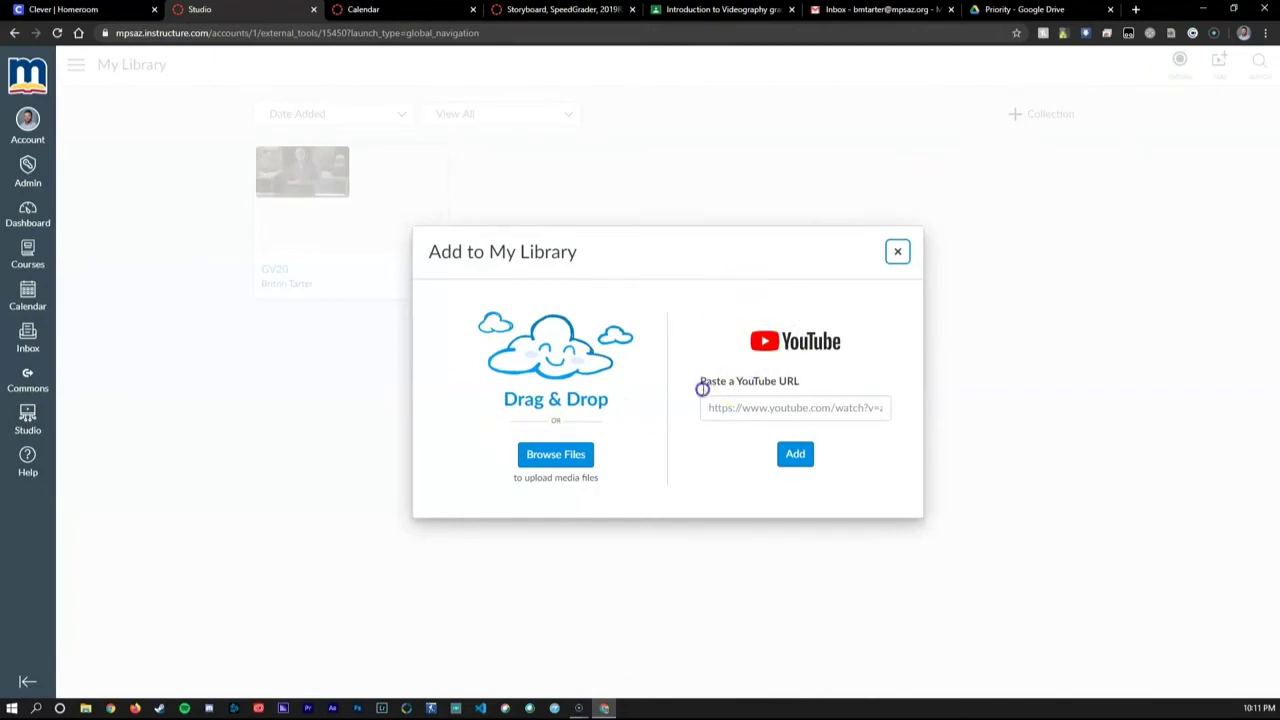
pyautogui.click(869, 349)
pyautogui.click(899, 255)
# - Open the filmmaking lessons video in GV20 and review its details, comments and insights
pyautogui.click(386, 187)
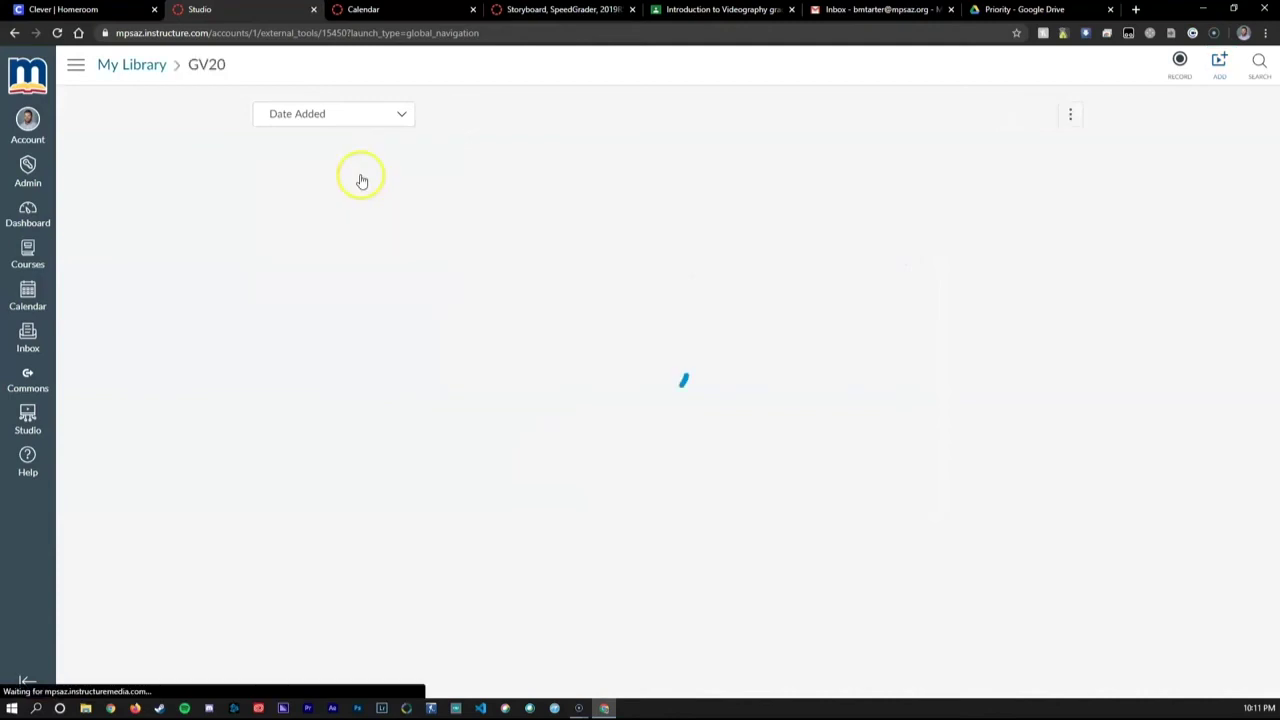
pyautogui.click(347, 197)
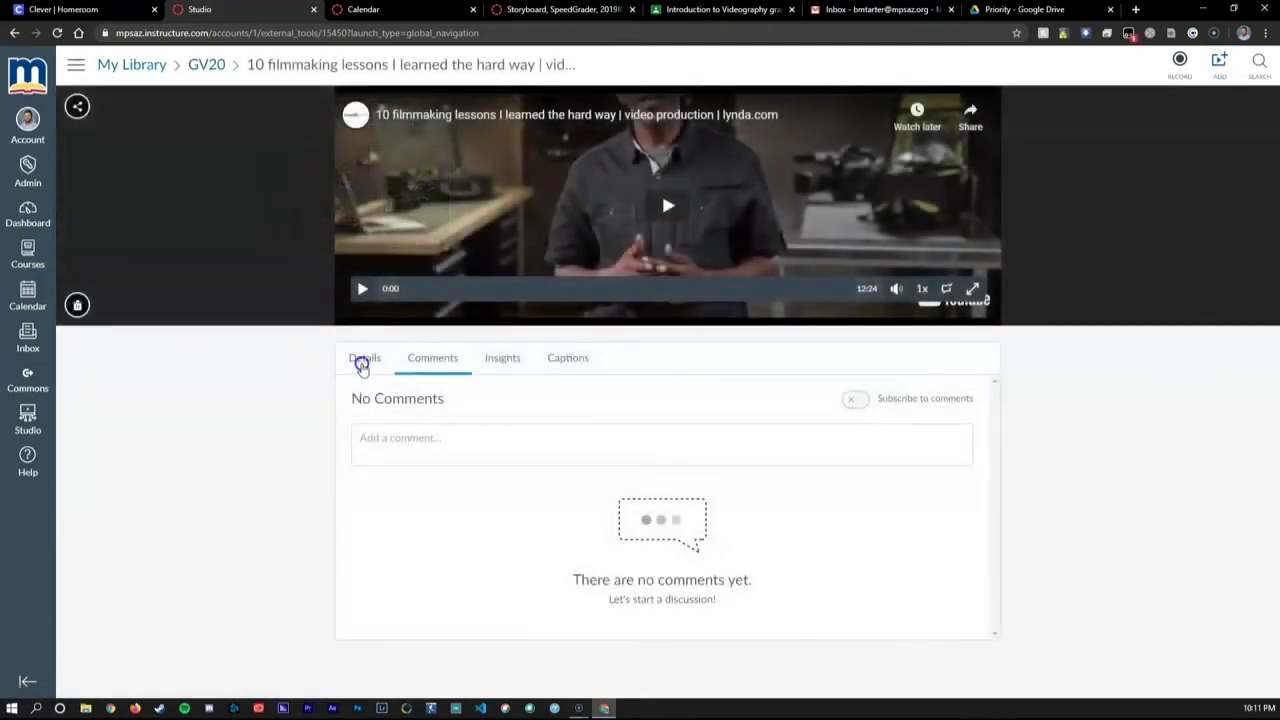
pyautogui.click(362, 365)
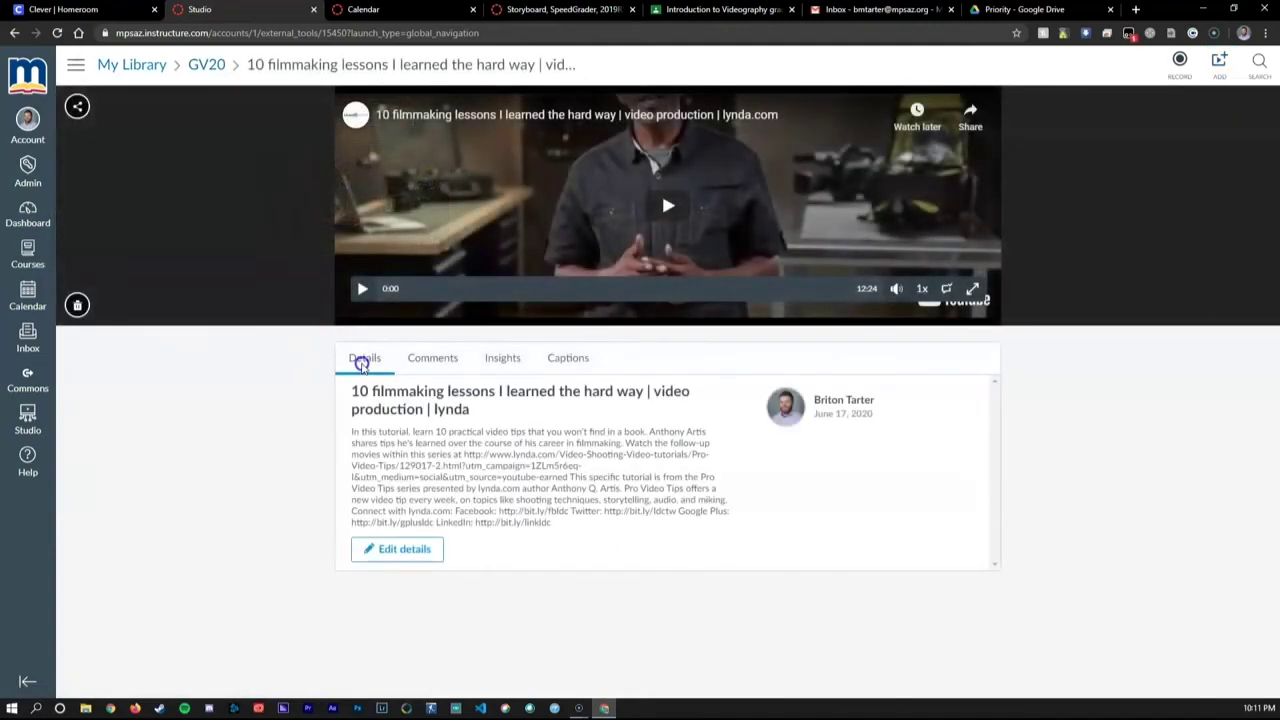
pyautogui.click(435, 365)
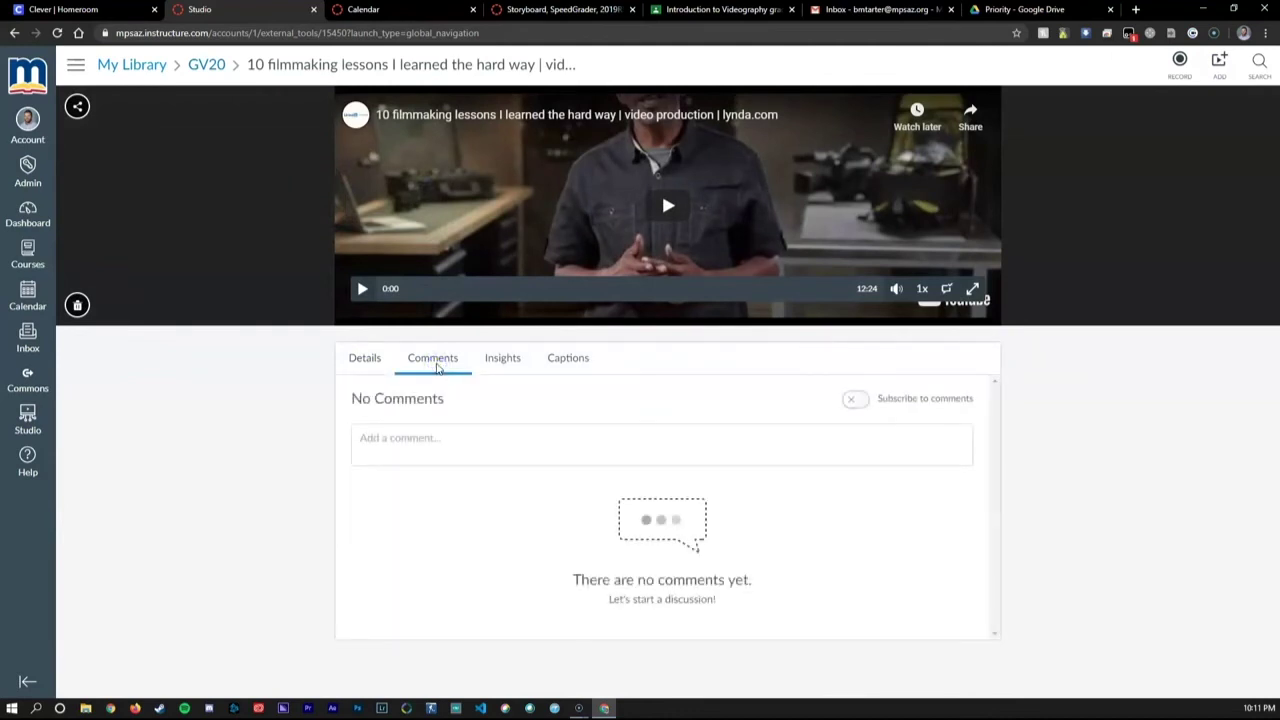
pyautogui.click(503, 364)
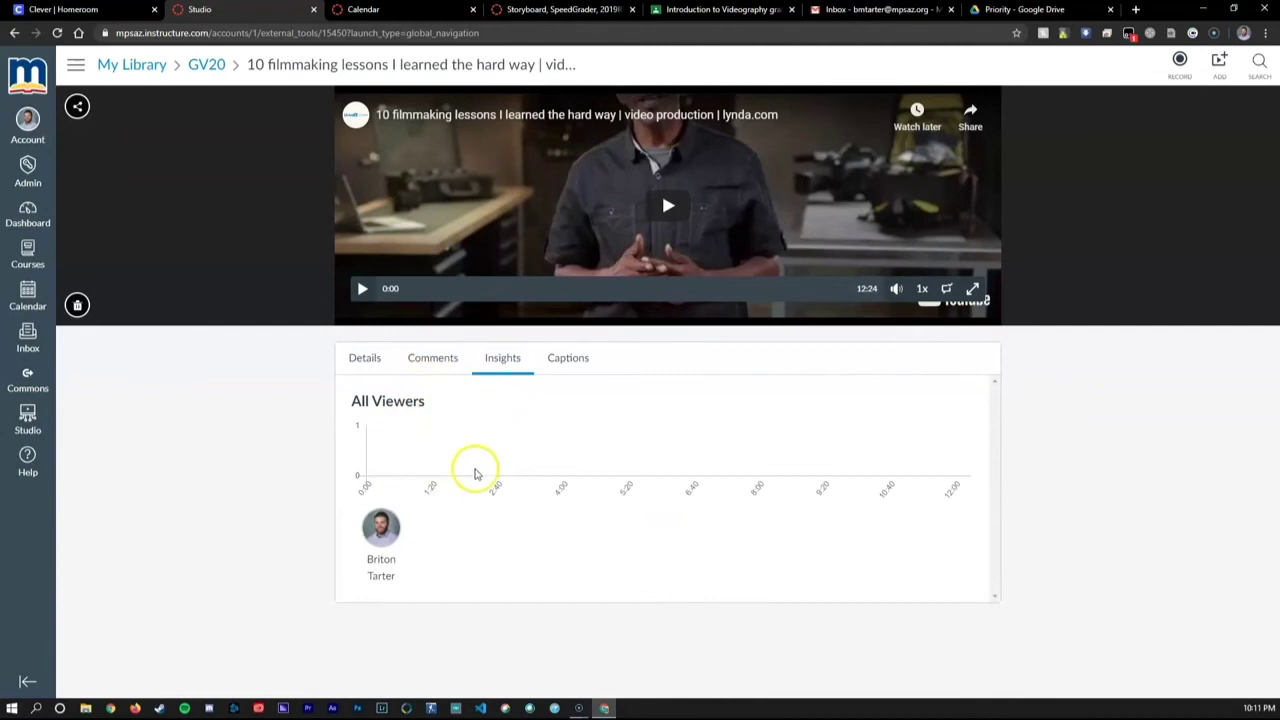
# - Check the video's captions and cancel uploading an English caption file
pyautogui.click(589, 359)
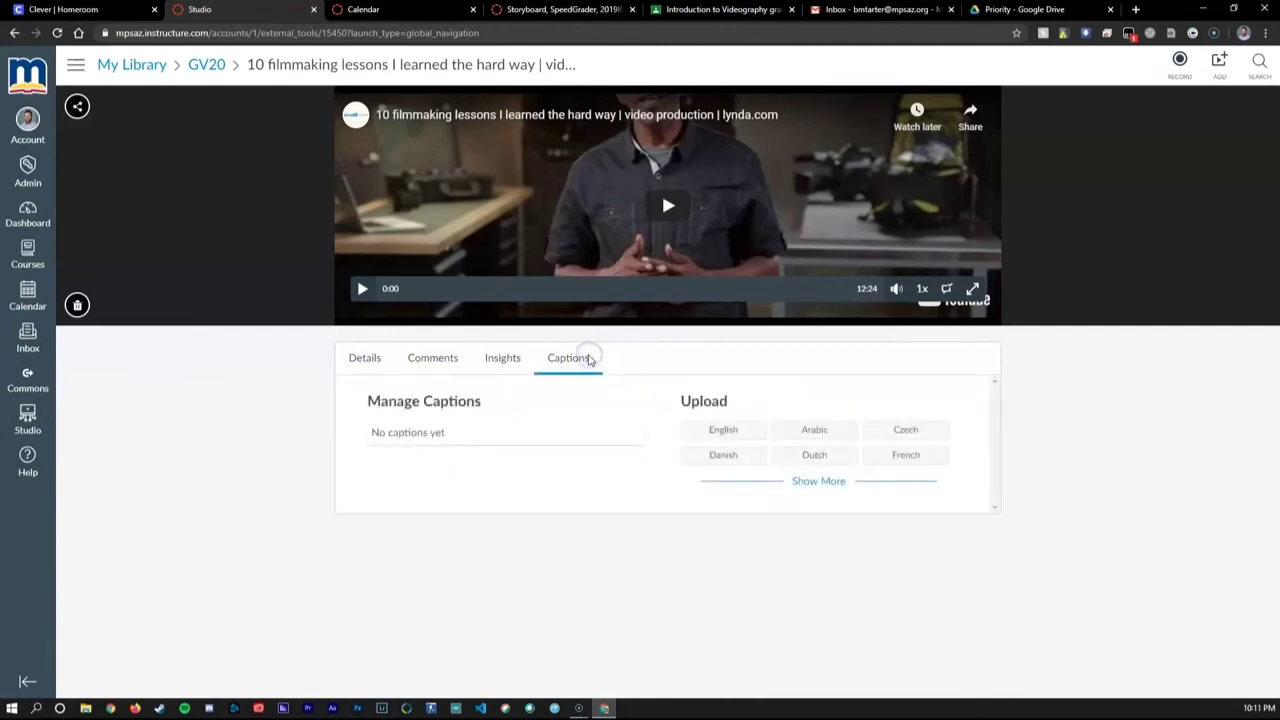
pyautogui.click(714, 431)
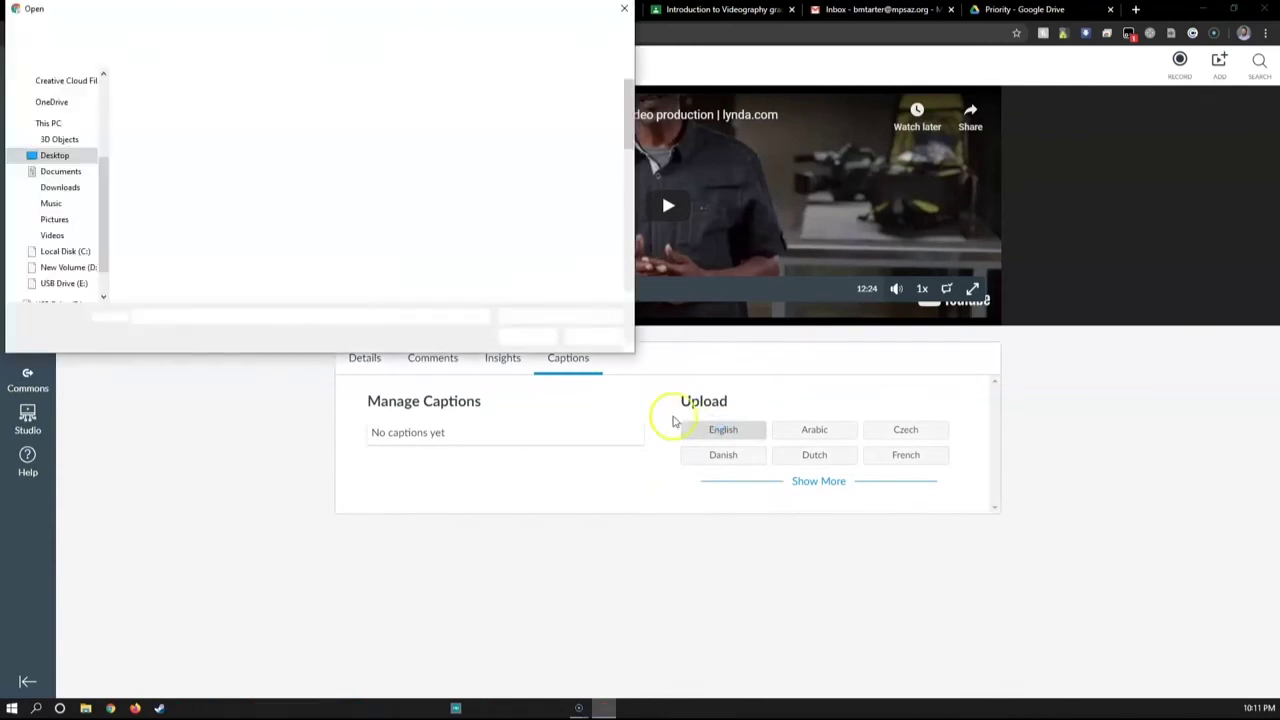
pyautogui.click(586, 334)
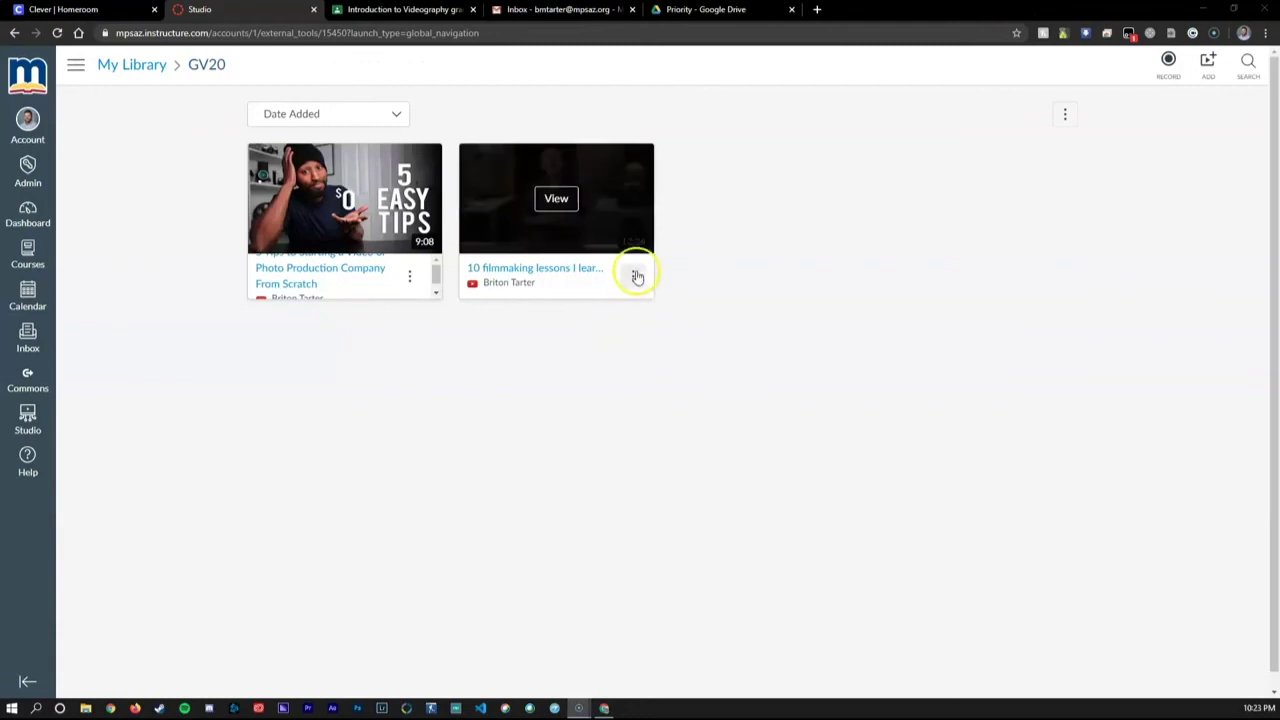
# - Create a video quiz titled "video" on the filmmaking lessons video
pyautogui.click(637, 276)
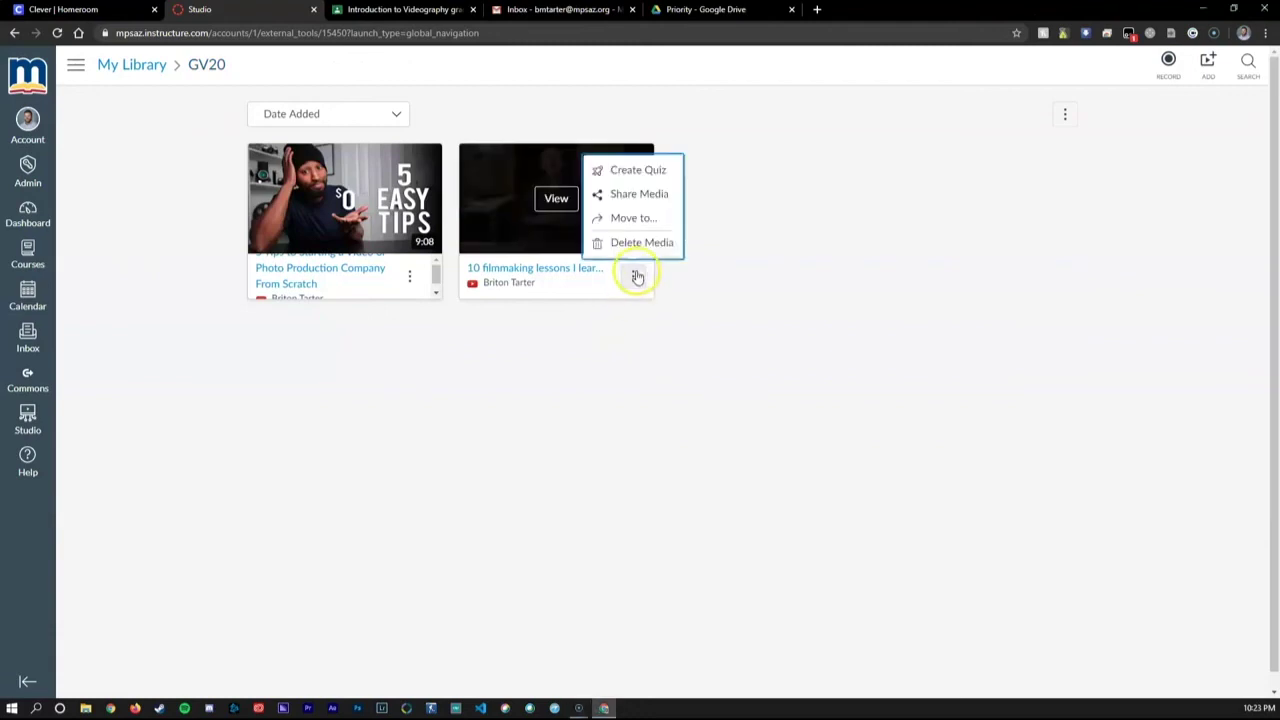
pyautogui.click(657, 172)
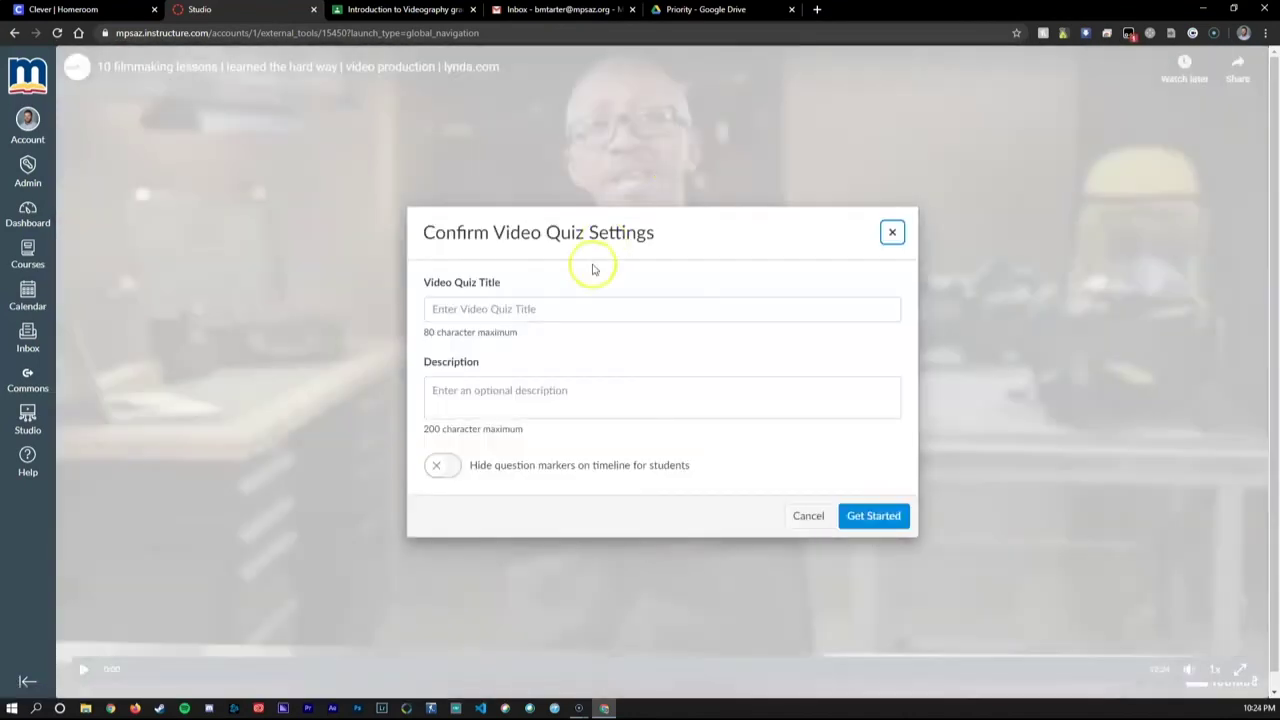
pyautogui.click(587, 308)
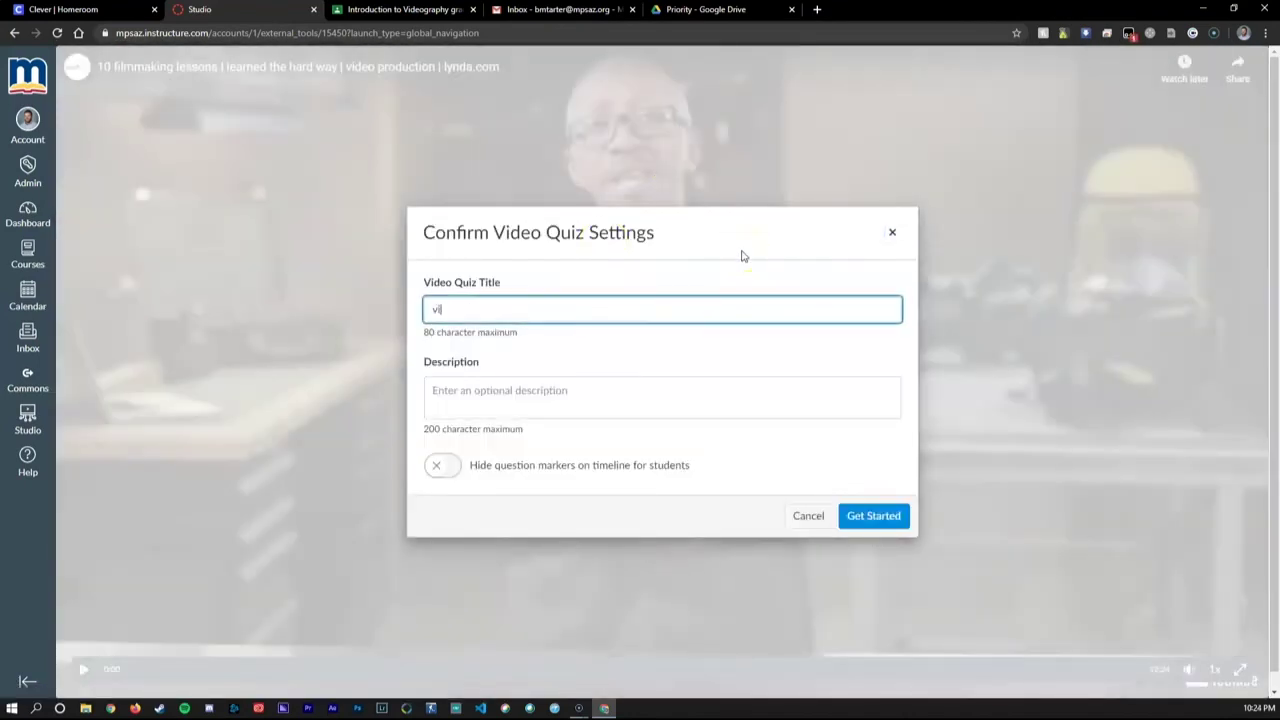
pyautogui.click(651, 400)
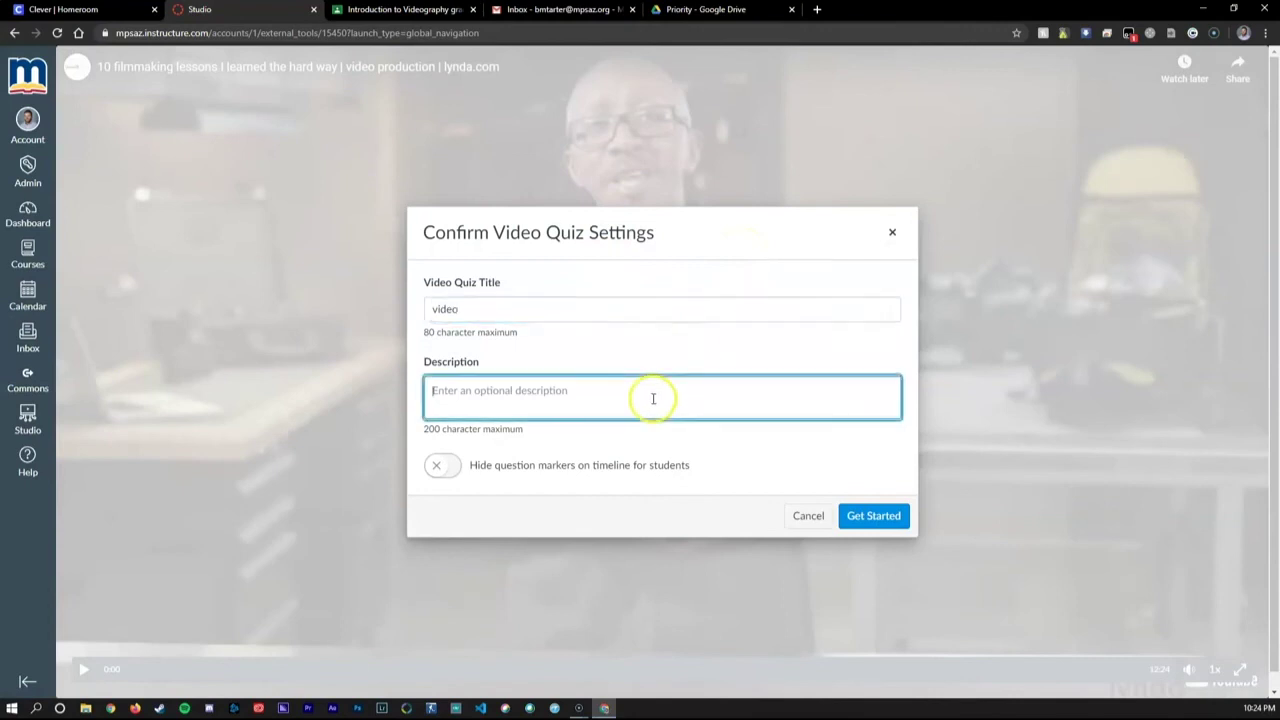
pyautogui.click(880, 517)
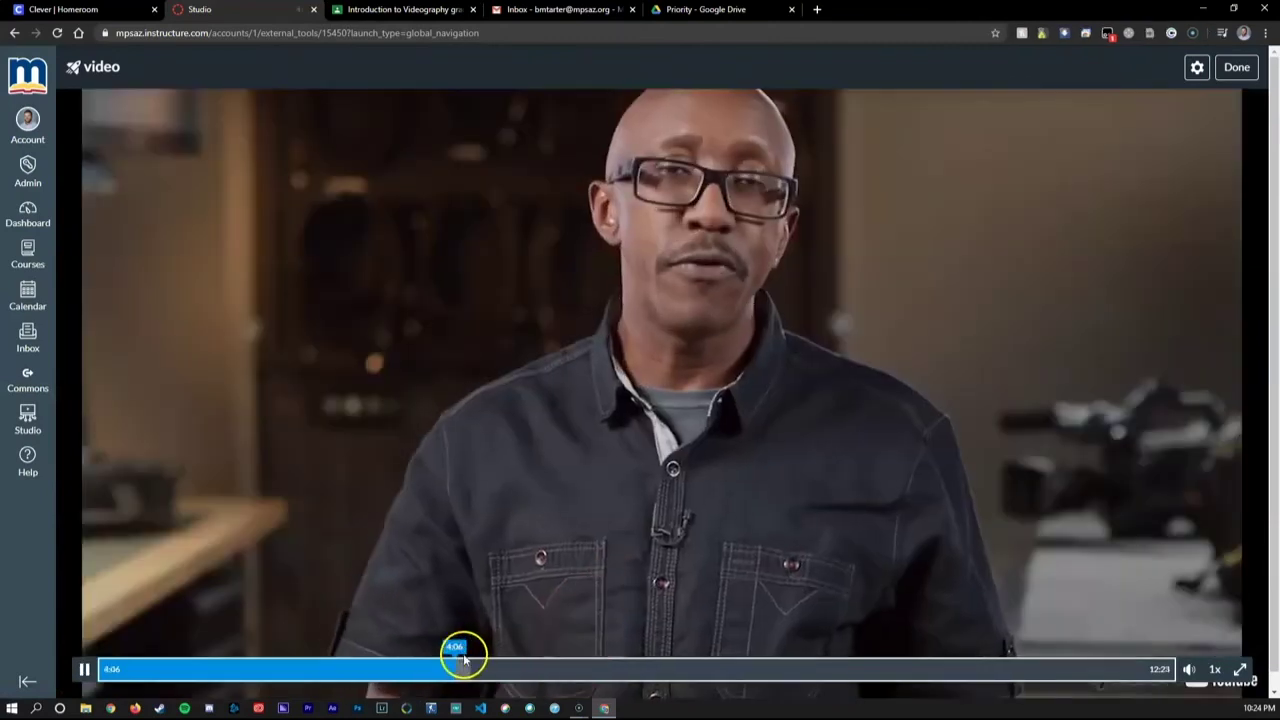
# - Add a True or False question "Video is awesome!" at 4:07 and save it
pyautogui.press('space')
pyautogui.click(455, 658)
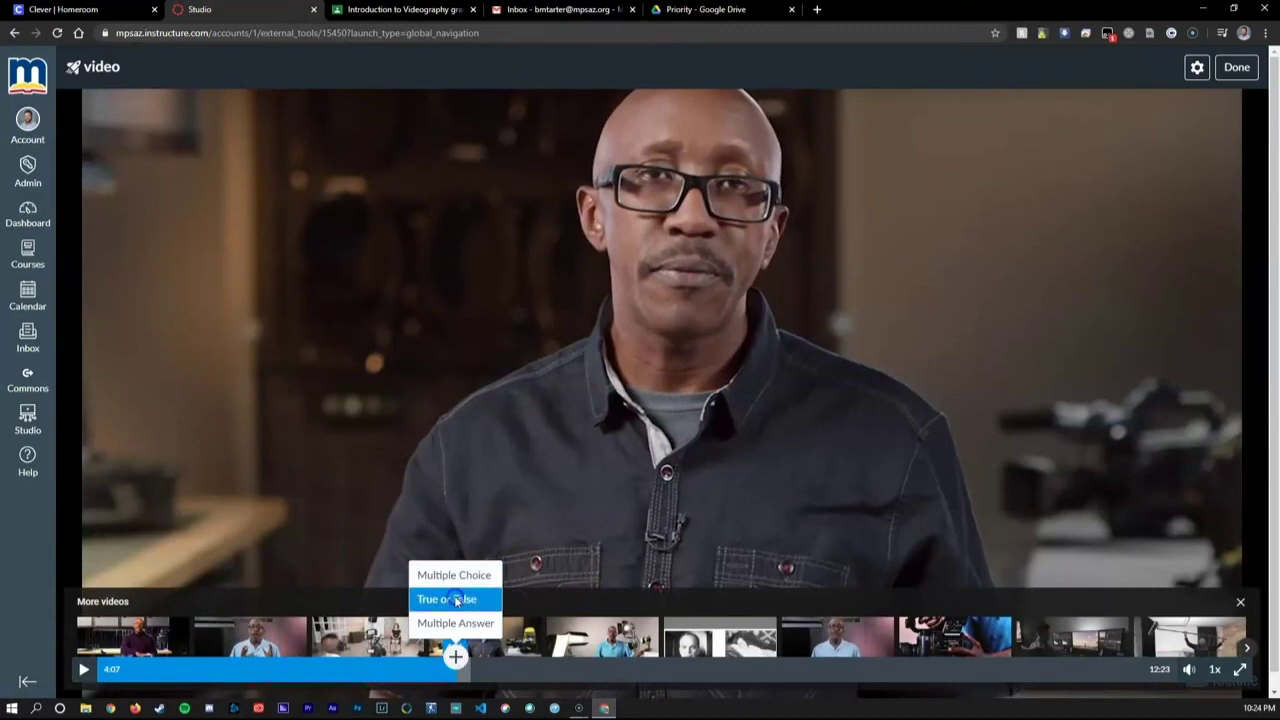
pyautogui.click(456, 599)
pyautogui.click(591, 338)
pyautogui.write('V')
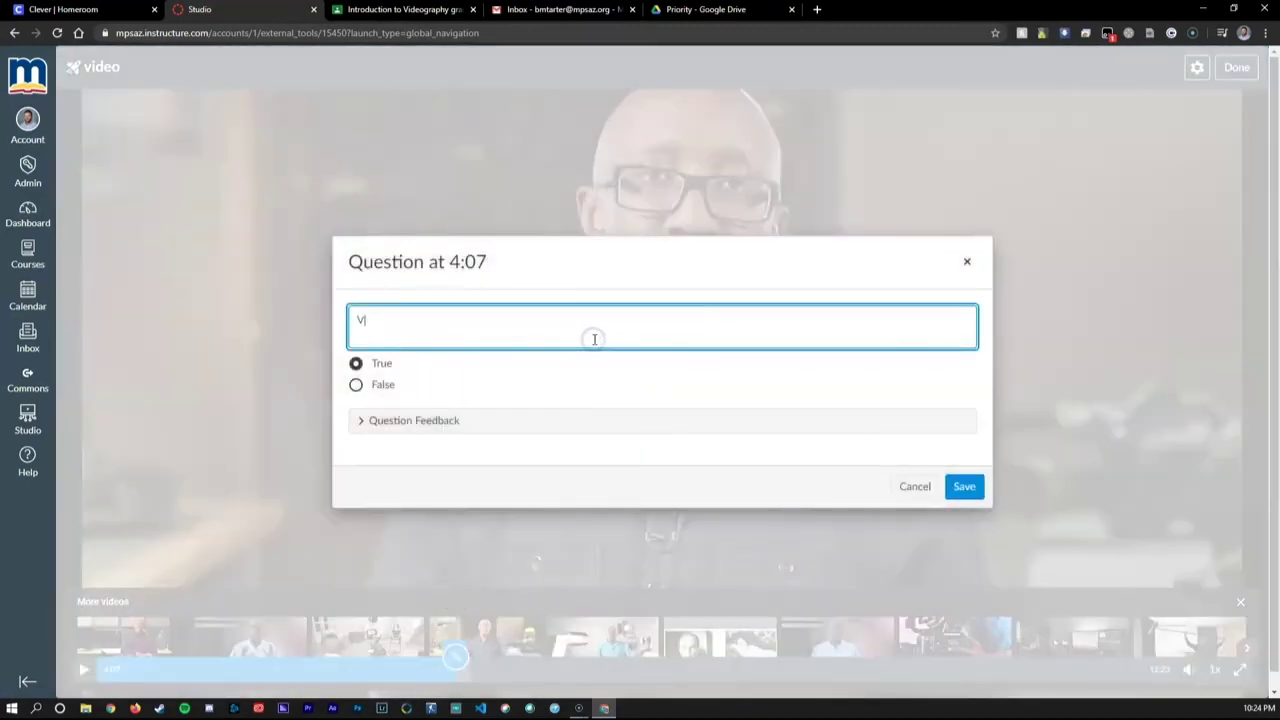
pyautogui.write('ideo is awesome!')
pyautogui.click(962, 486)
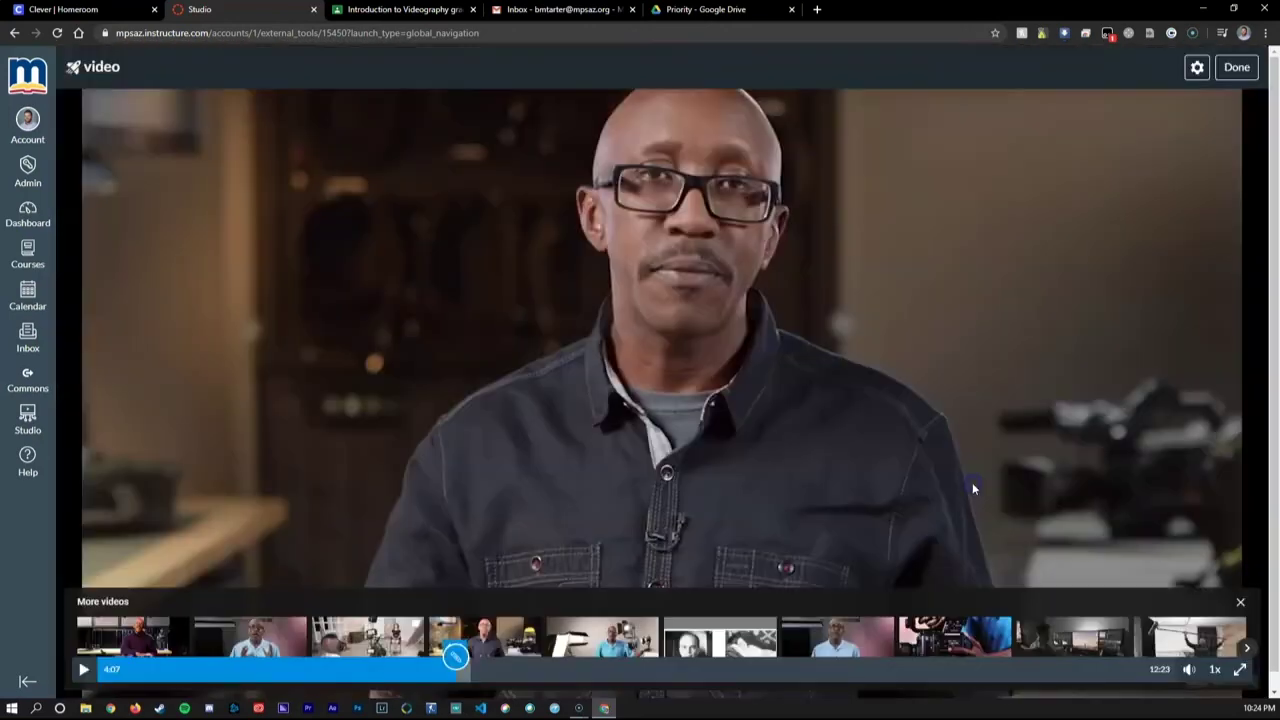